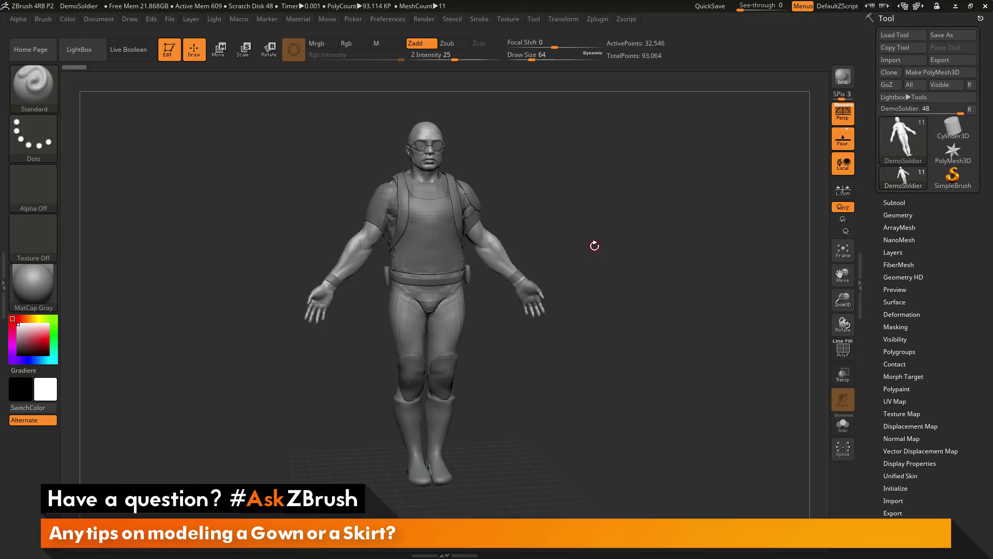
Insert a Plane3D as a new subtool directly below DemoSoldier
mouse_move(598, 298)
mouse_down()
mouse_move(614, 291)
mouse_move(608, 283)
mouse_move(607, 291)
mouse_up()
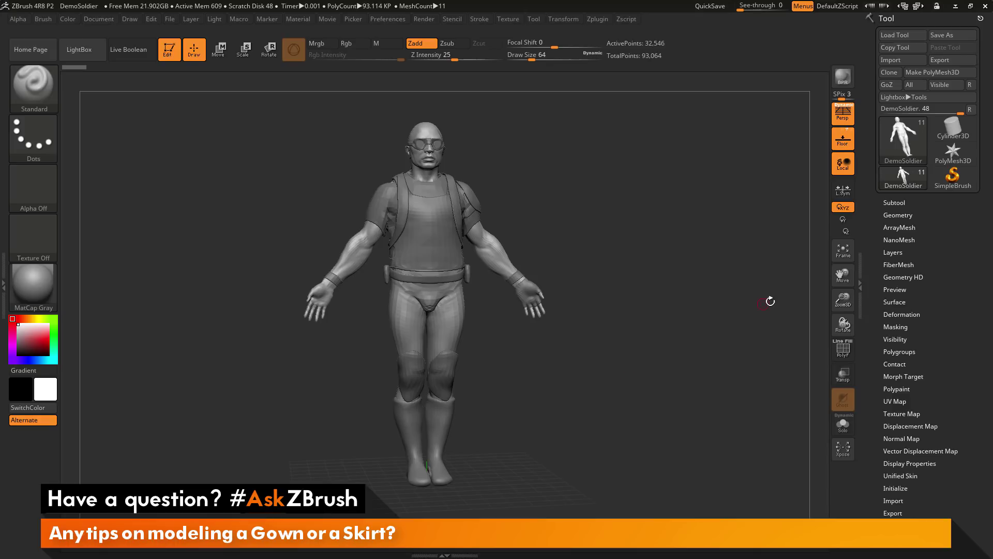
click(896, 203)
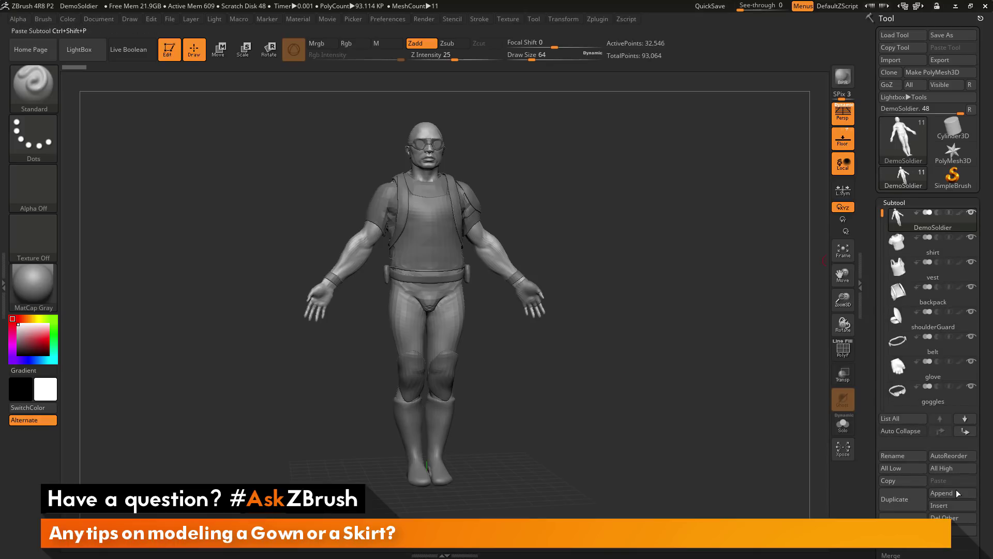
click(948, 505)
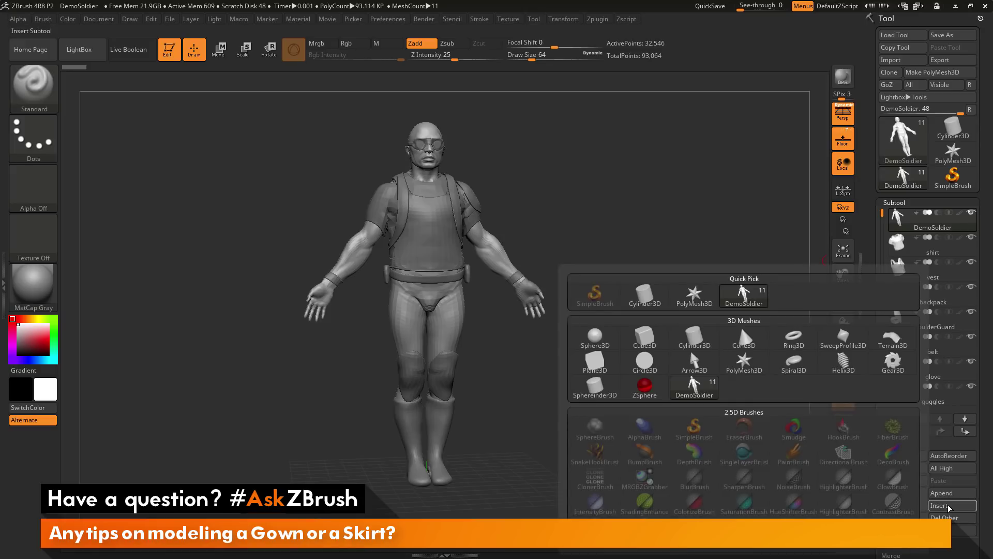
click(603, 371)
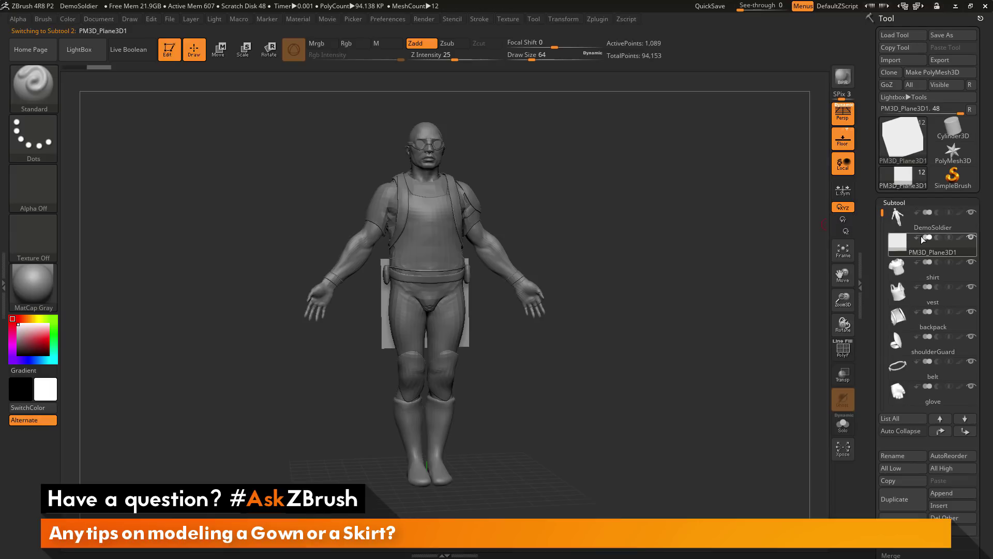
mouse_move(938, 253)
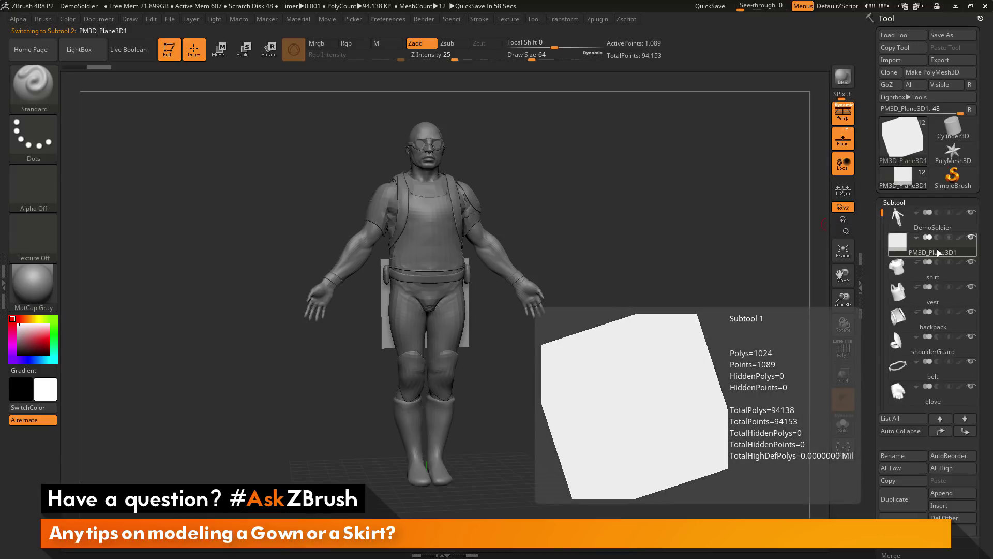
Turn off perspective and, from the side, rotate the inserted plane with the Move gizmo until it lies horizontal
drag(603, 322, 654, 332)
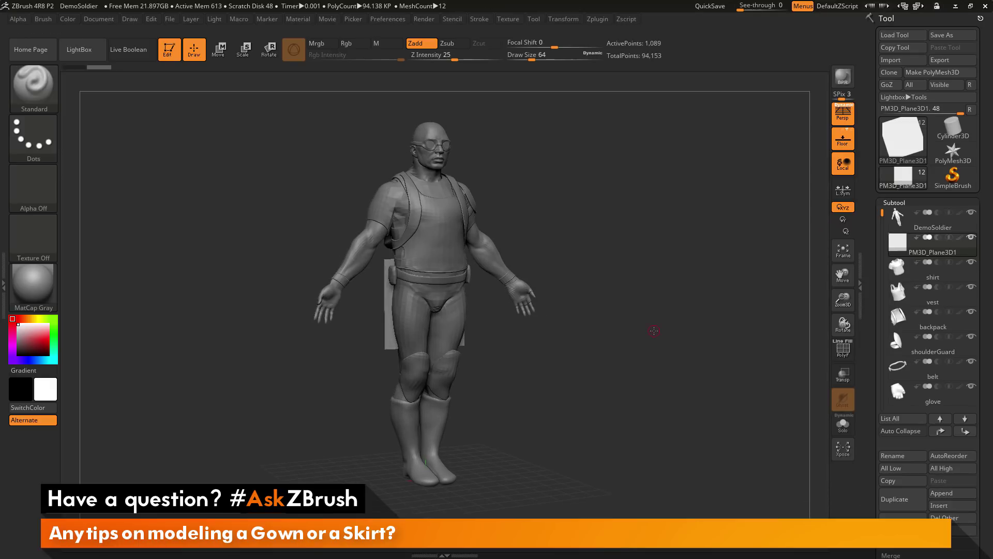
click(222, 58)
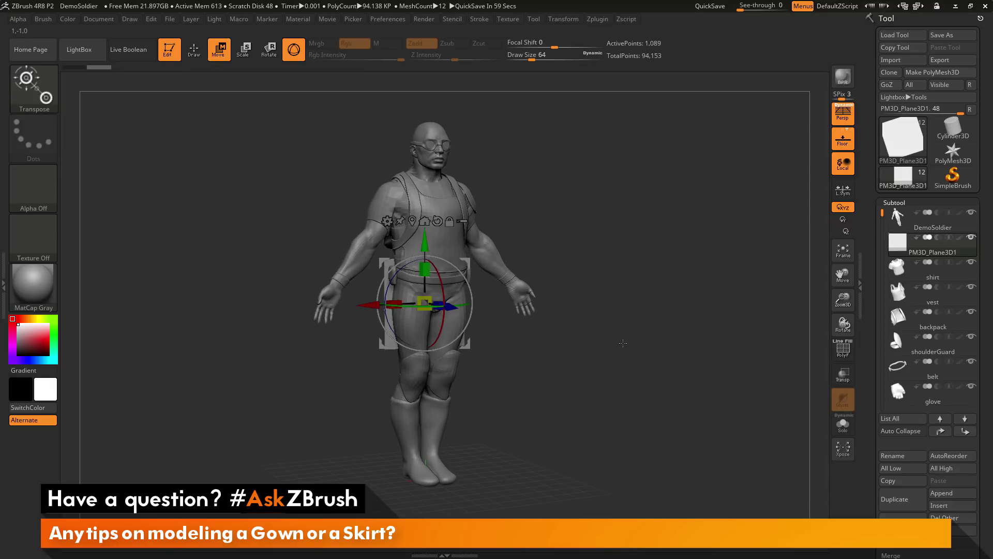
shift+drag(575, 370, 612, 331)
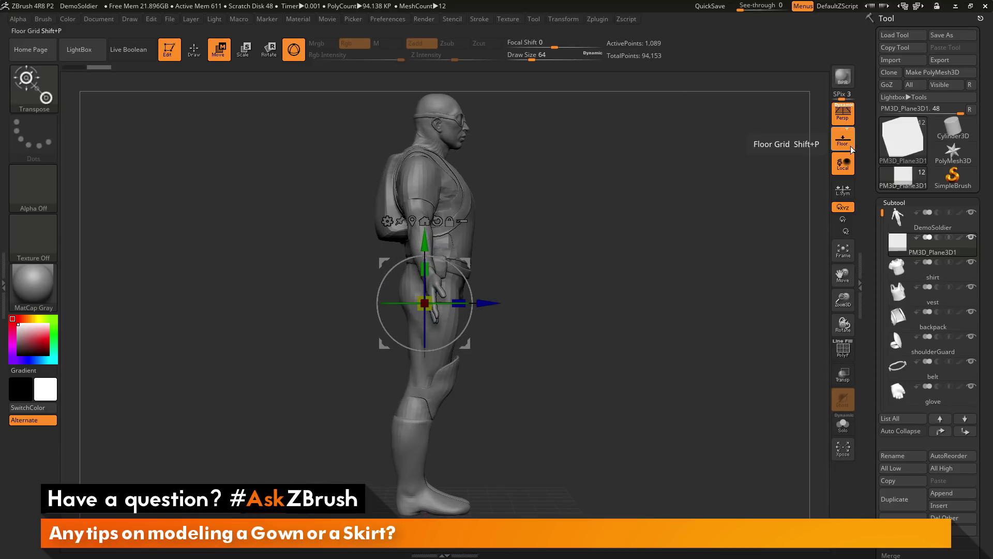
click(843, 113)
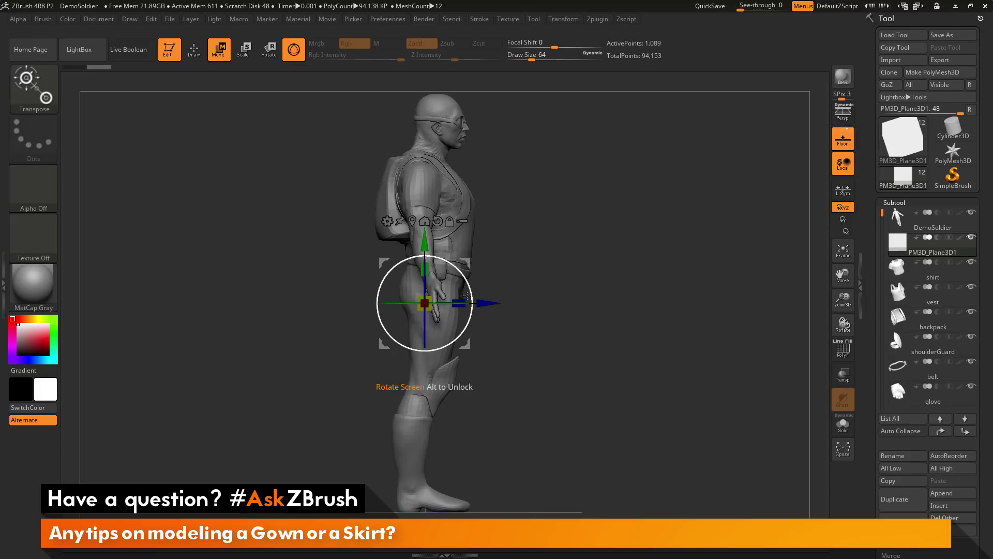
drag(469, 294, 434, 238)
Raise the horizontal plane to the soldier's belt line, enlarge it uniformly and centre it around the waist
drag(566, 281, 537, 295)
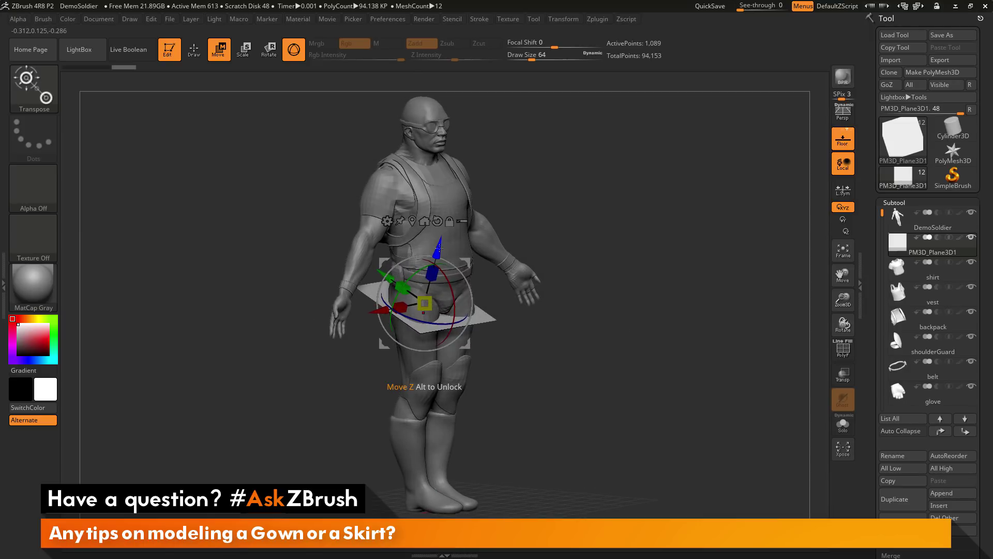
drag(440, 247, 452, 207)
drag(555, 207, 533, 222)
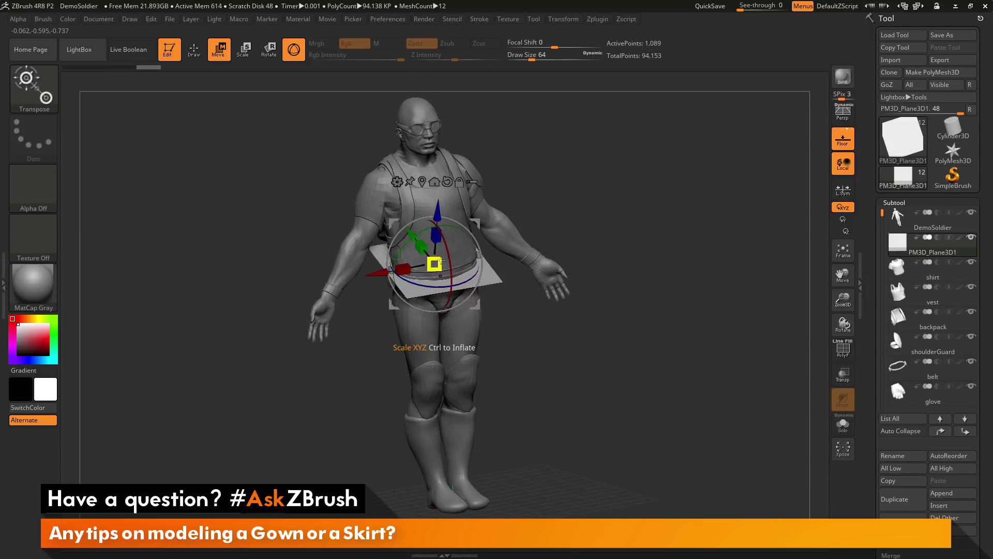
drag(434, 265, 452, 254)
drag(438, 210, 438, 214)
drag(602, 209, 664, 210)
drag(471, 260, 474, 250)
drag(653, 273, 634, 266)
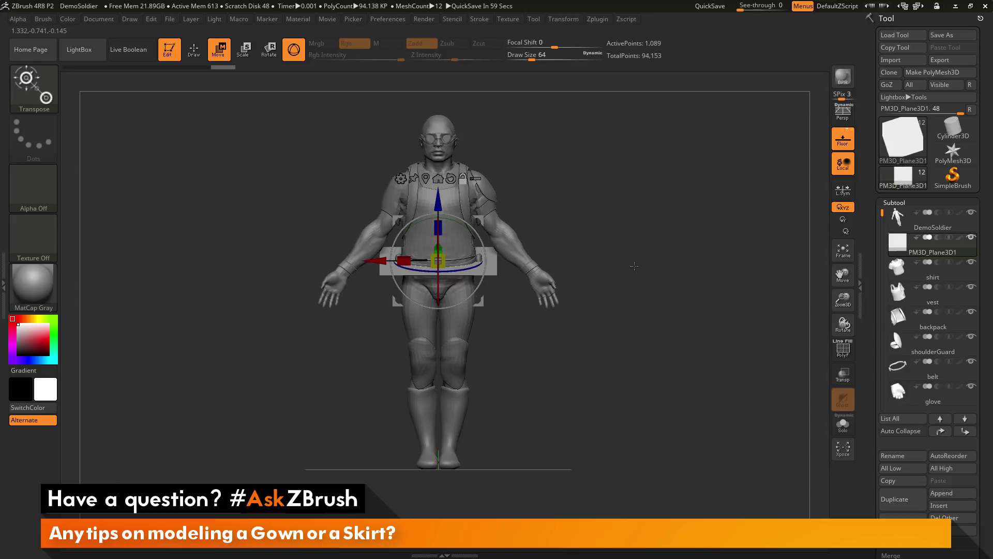
Divide the waist plane up to subdivision level 4 and delete its lower levels
drag(598, 212, 619, 259)
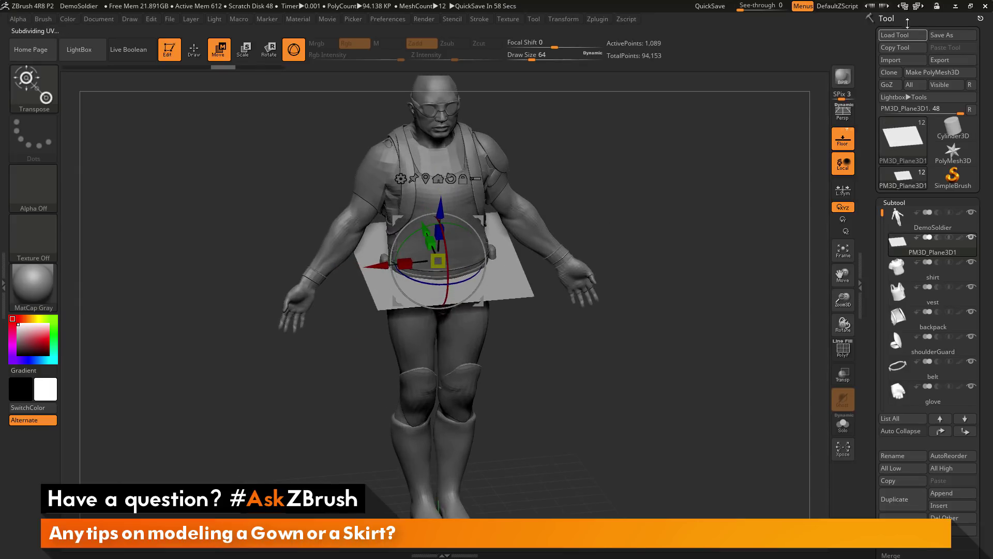
drag(869, 301, 872, 244)
scroll(872, 244, down, 5)
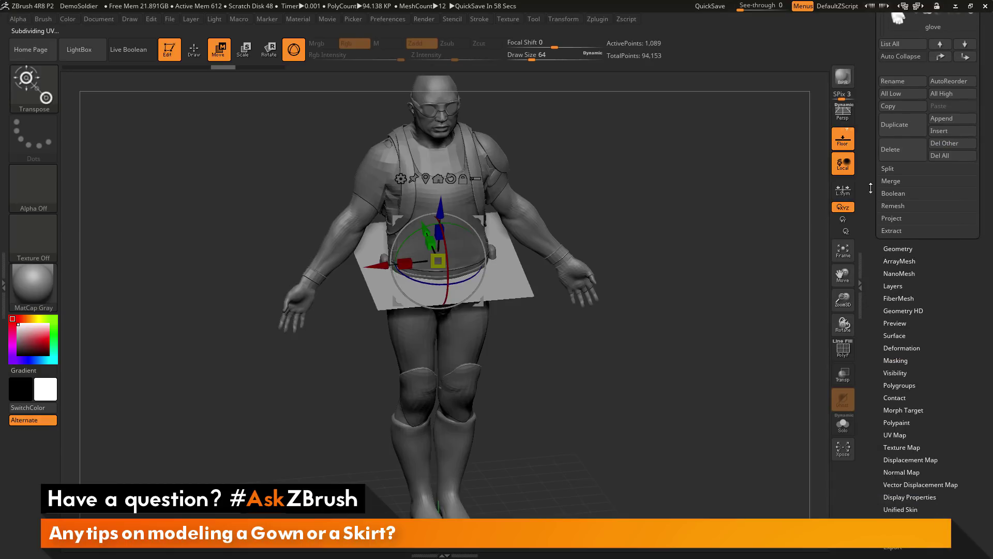
click(897, 250)
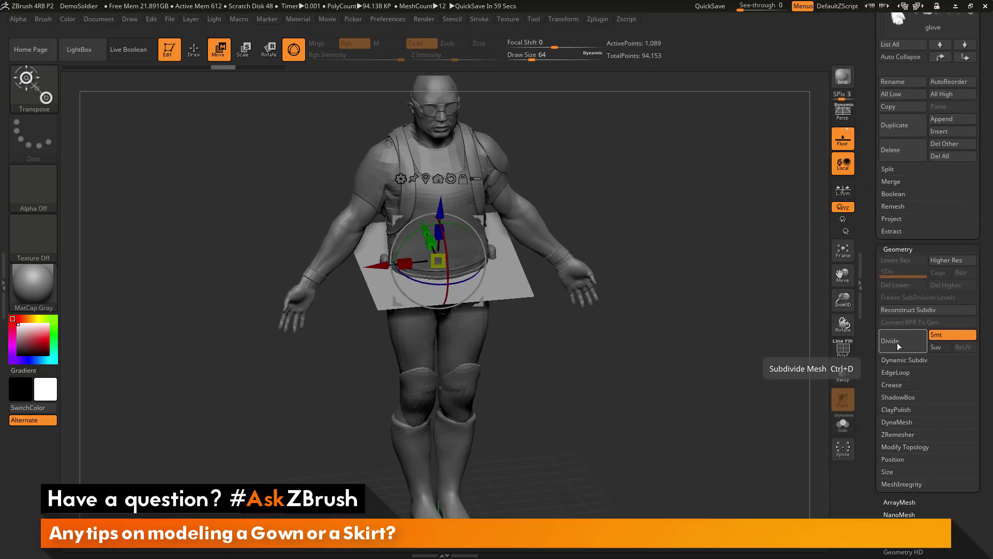
key(ctrl+d)
key(ctrl+d)
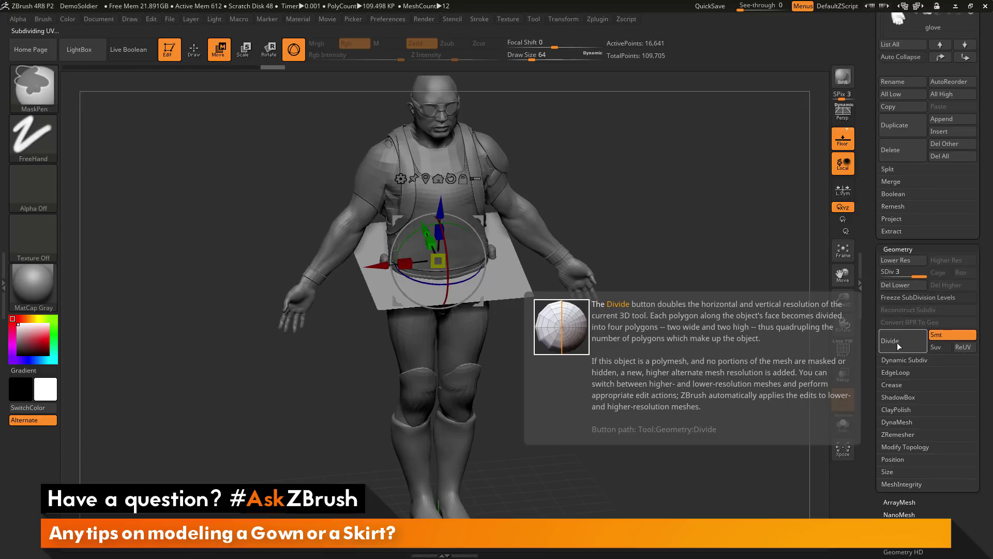
key(ctrl+d)
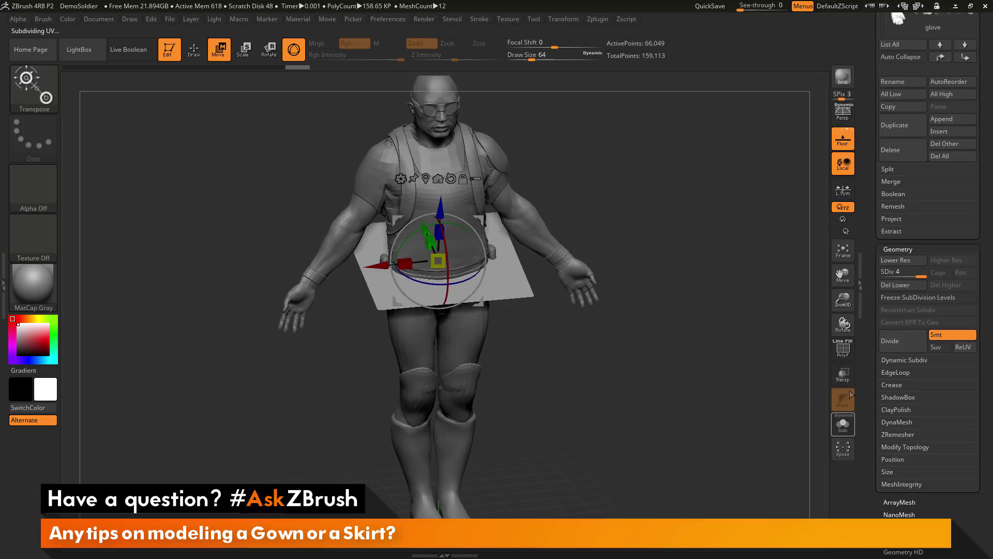
drag(666, 283, 694, 234)
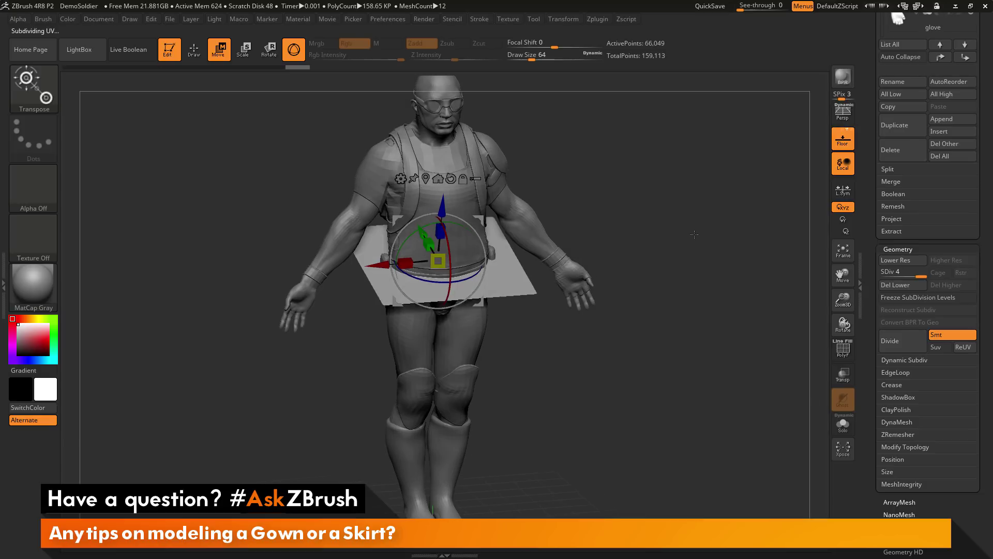
click(904, 286)
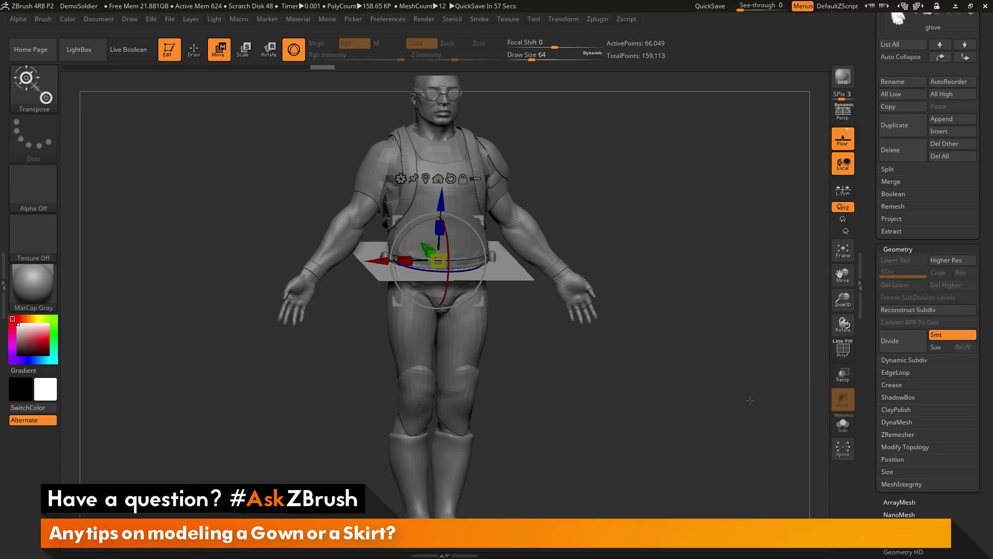
Reset the orientation of the waist plane's gizmo and lock the gizmo again
mouse_move(750, 400)
mouse_down()
mouse_move(773, 397)
mouse_move(707, 348)
mouse_up()
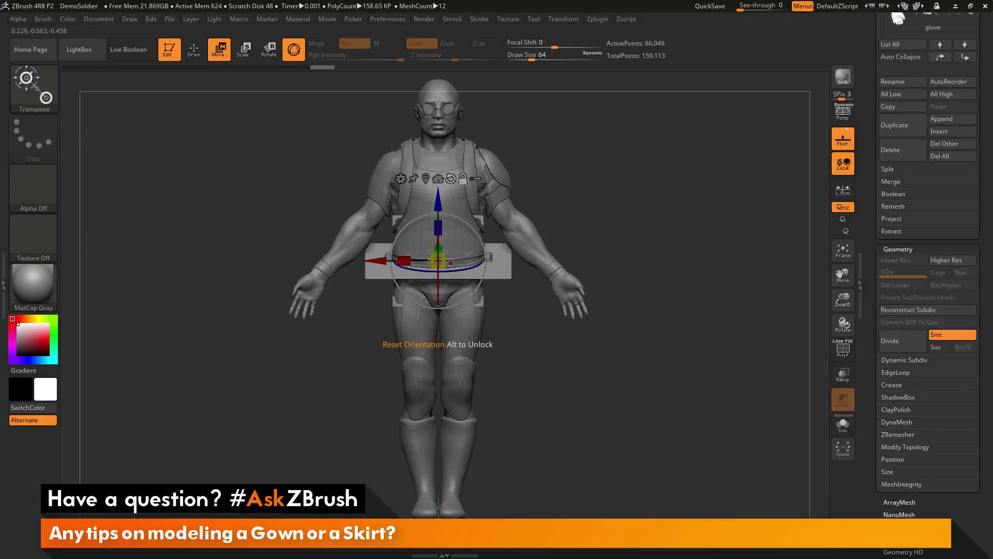
click(451, 179)
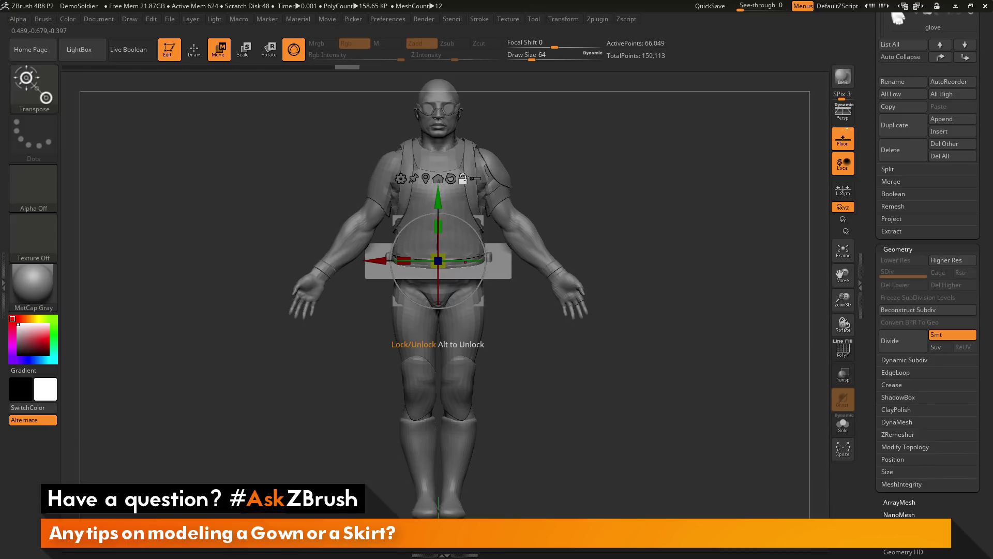
click(464, 177)
Duplicate the waist plane within the same subtool by moving a copy down the Y axis to knee level
drag(610, 222, 664, 222)
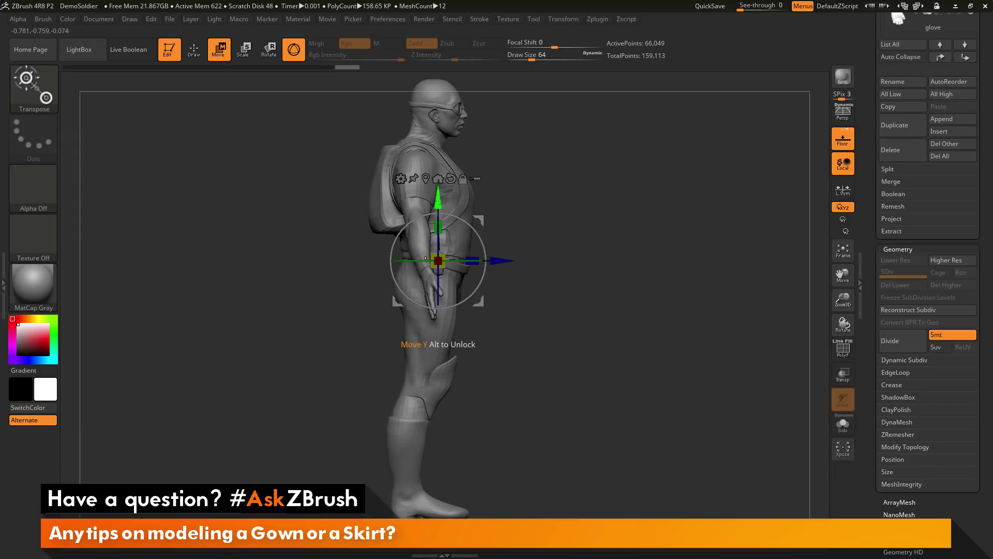
ctrl+drag(439, 200, 415, 332)
drag(618, 305, 567, 319)
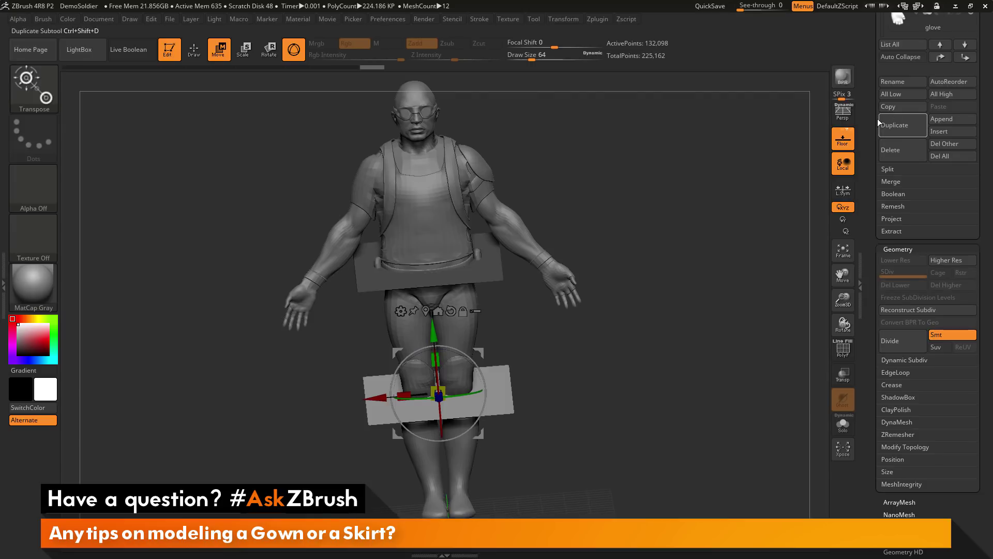
drag(874, 120, 870, 230)
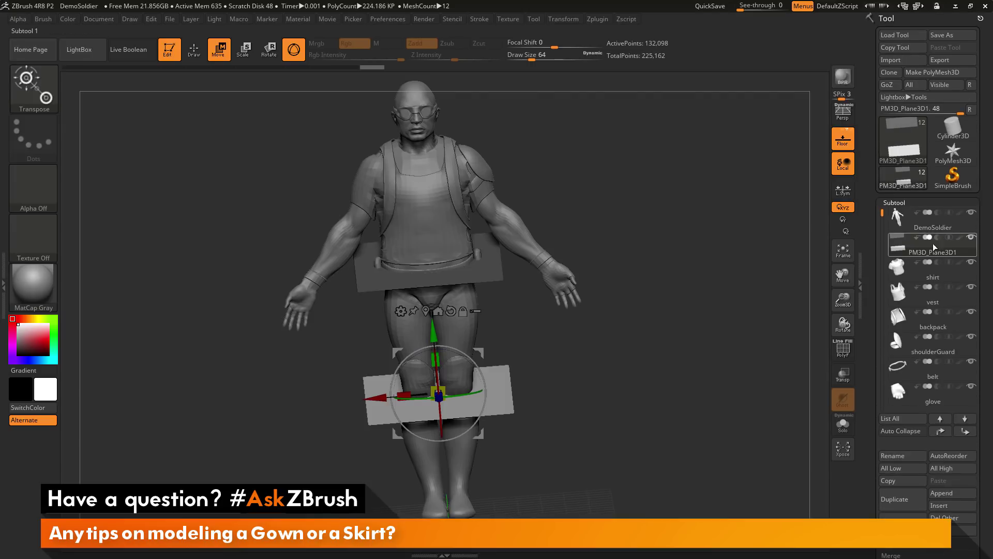
mouse_move(942, 247)
Enlarge the knee-level plane until it is wider than the waist plane, and clear the mask
shift+drag(701, 279, 705, 279)
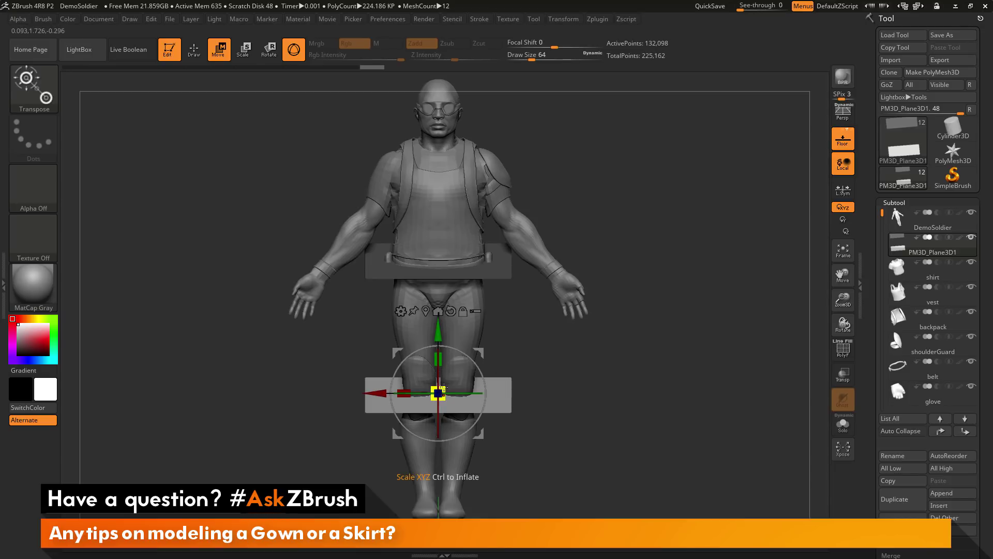
drag(443, 388, 473, 375)
drag(722, 414, 665, 426)
drag(489, 381, 490, 383)
drag(592, 364, 696, 368)
drag(414, 373, 415, 367)
drag(616, 342, 698, 362)
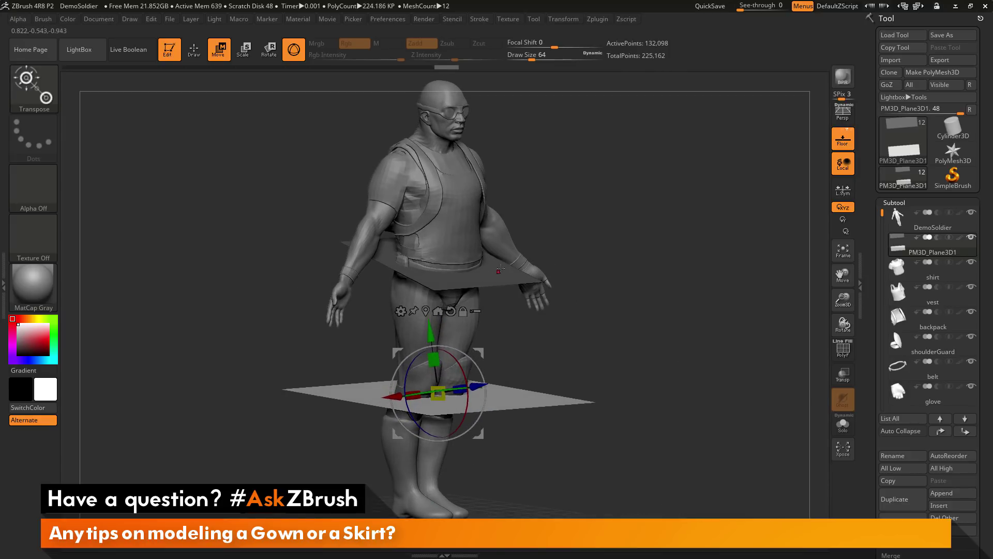
ctrl+drag(585, 331, 603, 347)
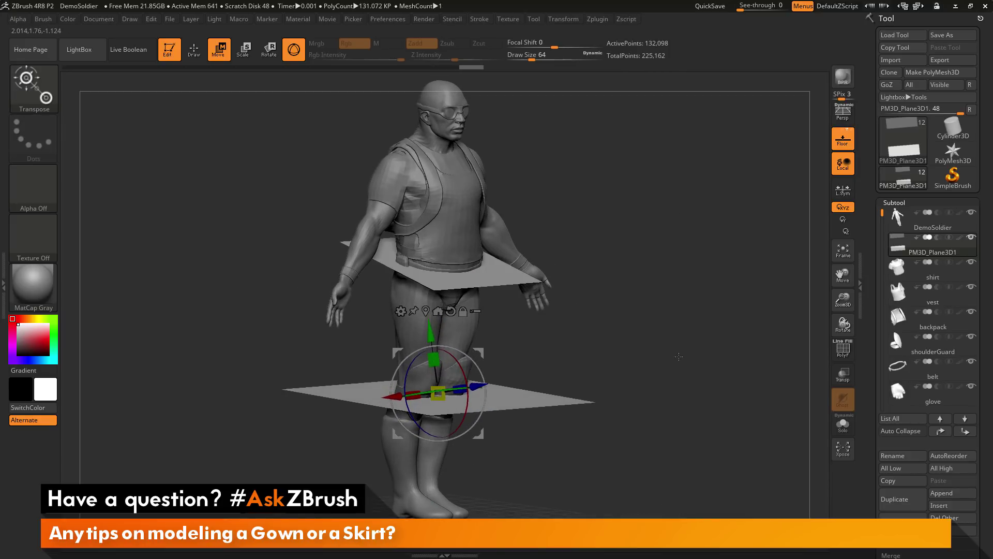
Isolate the two-plane subtool with Solo and align the view straight down onto it
drag(677, 357, 671, 360)
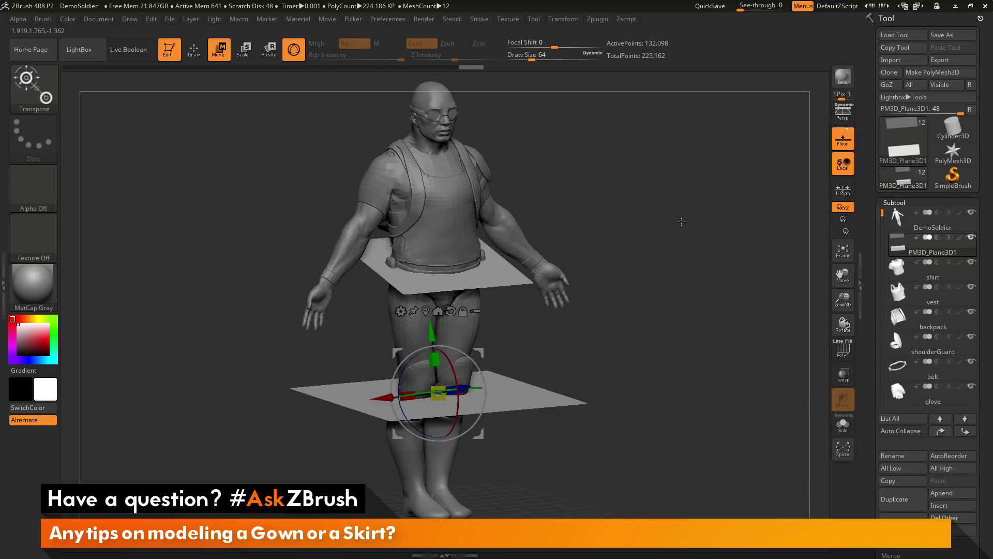
drag(683, 222, 697, 255)
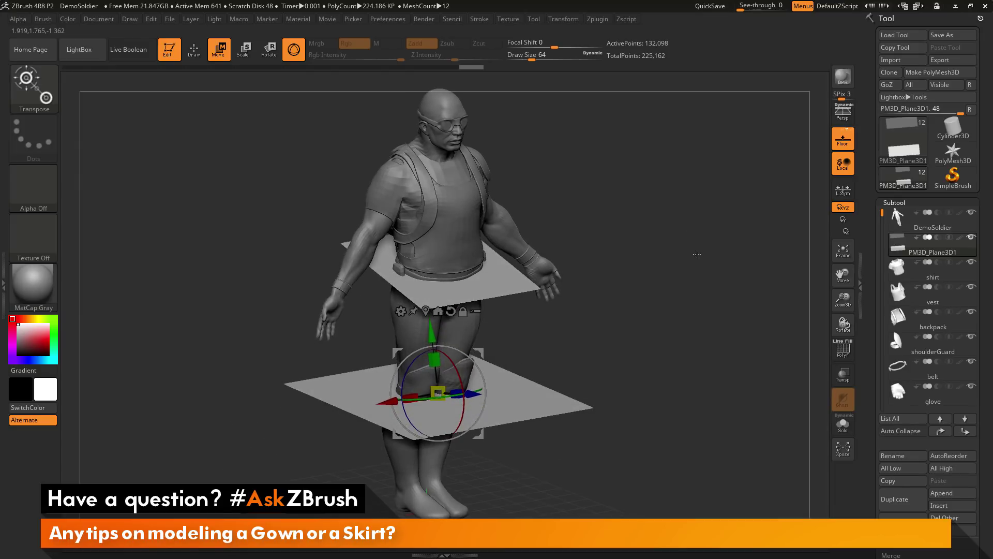
click(844, 430)
drag(679, 291, 649, 293)
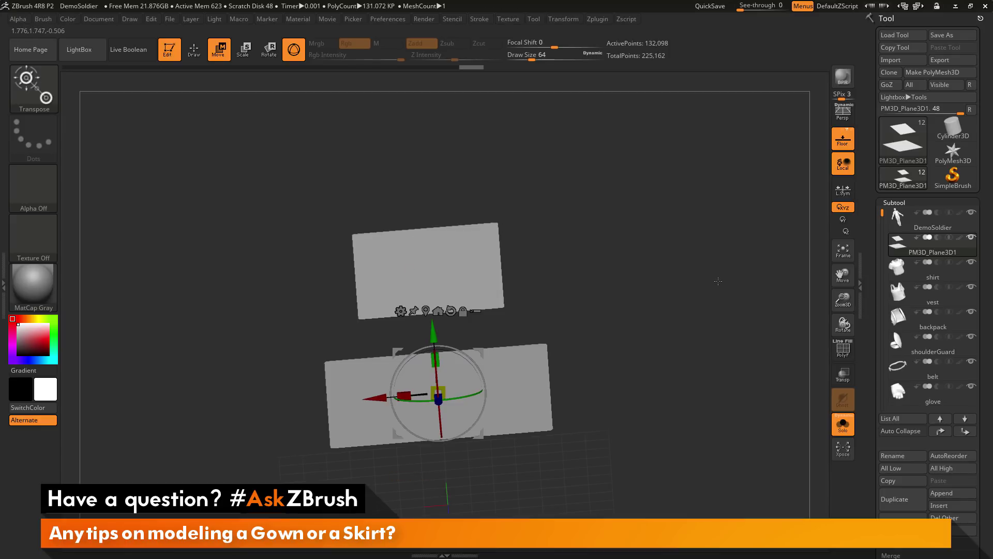
mouse_move(718, 281)
shift+mouse_down()
mouse_move(720, 267)
mouse_move(724, 379)
mouse_move(723, 278)
shift+mouse_up()
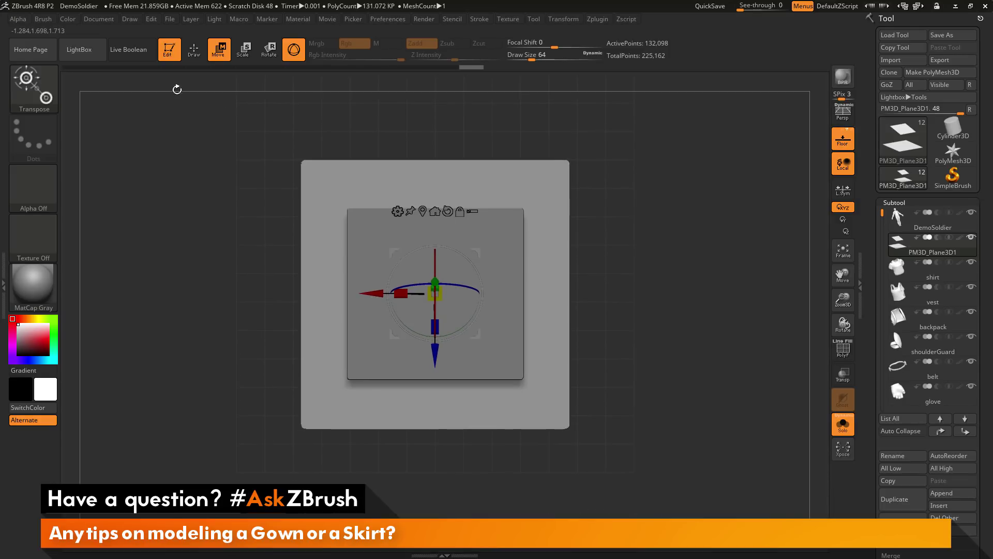
Mask a circle through the middle of both planes with the MaskCircle brush
key(q)
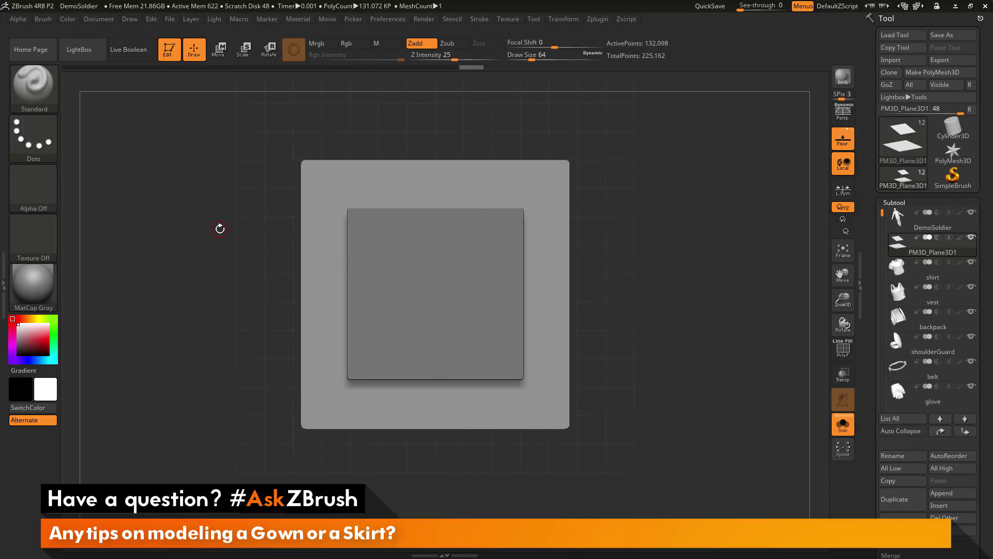
key(ctrl)
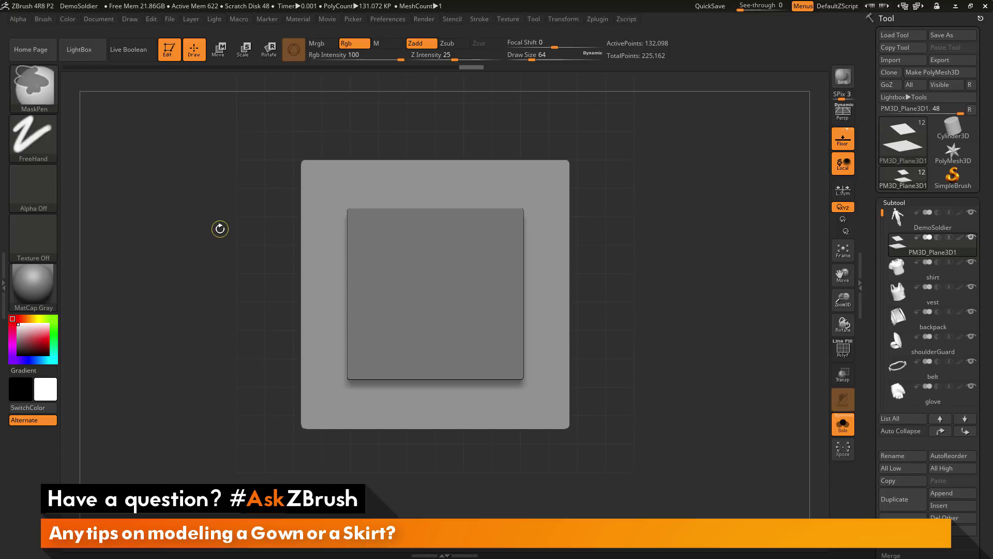
ctrl+click(48, 97)
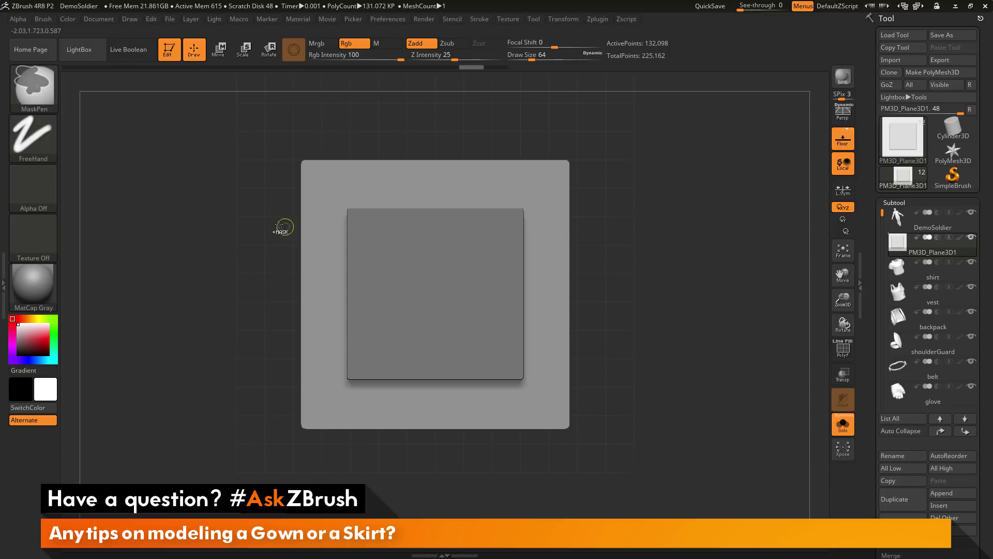
click(35, 91)
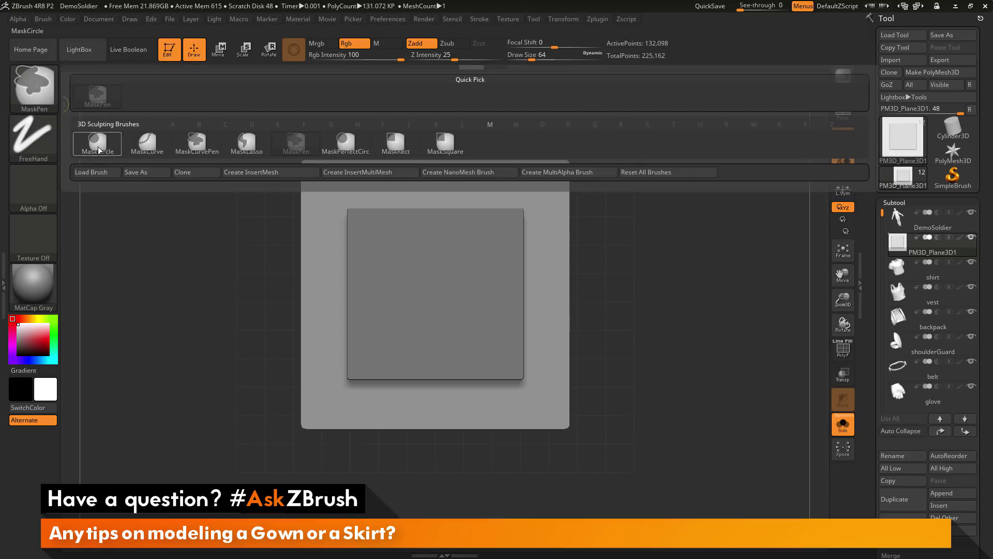
click(99, 143)
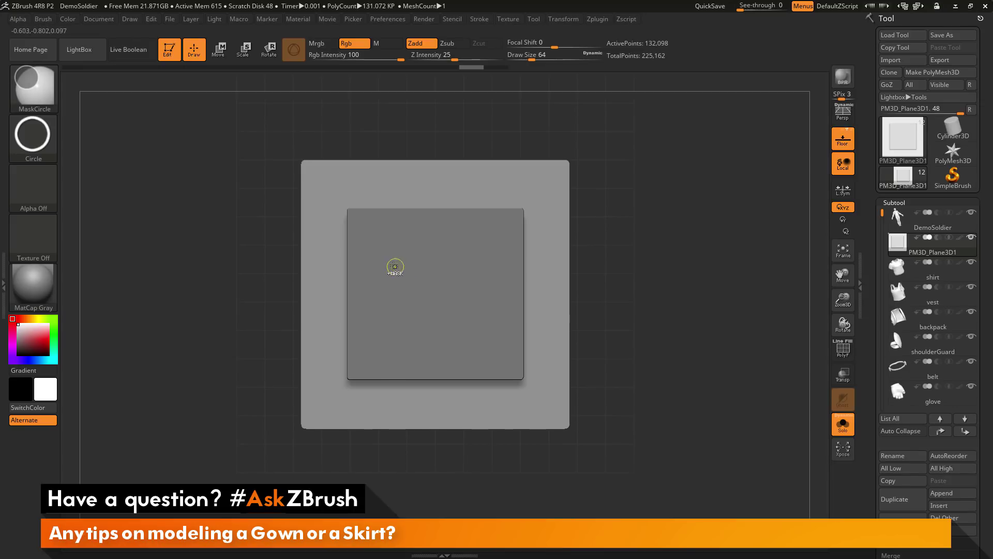
mouse_move(393, 265)
mouse_down()
mouse_move(455, 325)
mouse_move(495, 339)
mouse_up()
Switch masking to the MaskPen brush and paint small scallops around the circular mask on the knee-level plane
mouse_move(664, 333)
mouse_down()
mouse_move(666, 245)
mouse_move(644, 275)
mouse_move(662, 213)
mouse_up()
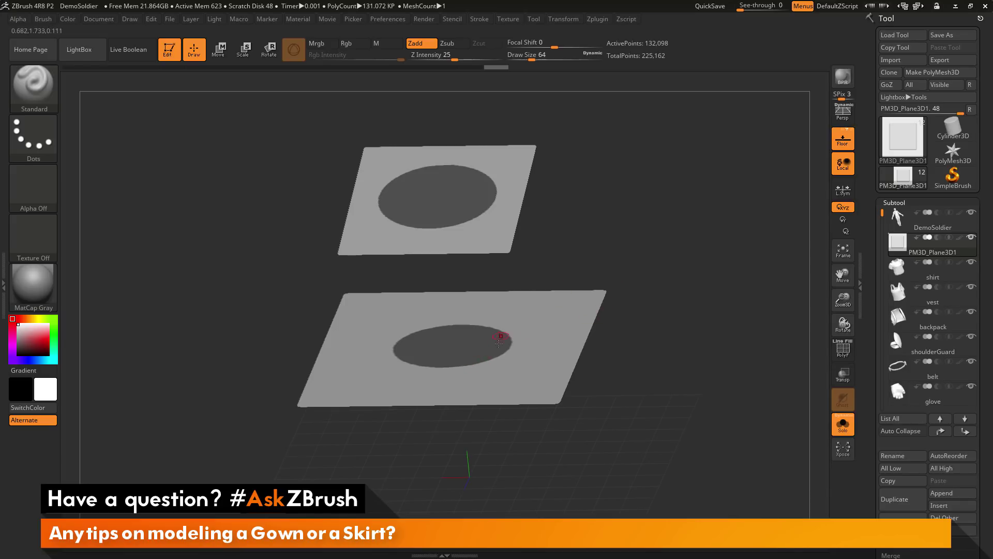
drag(662, 289, 532, 310)
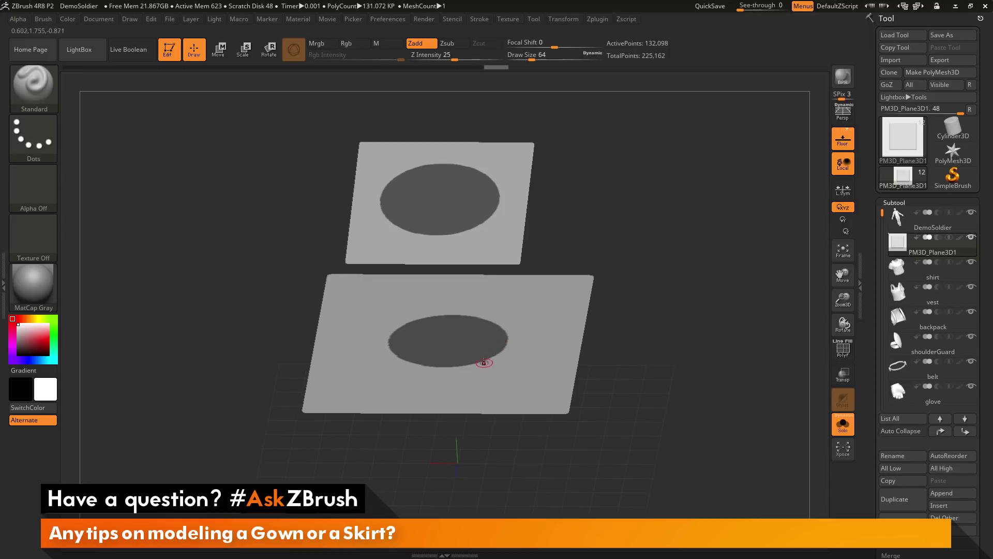
key(ctrl)
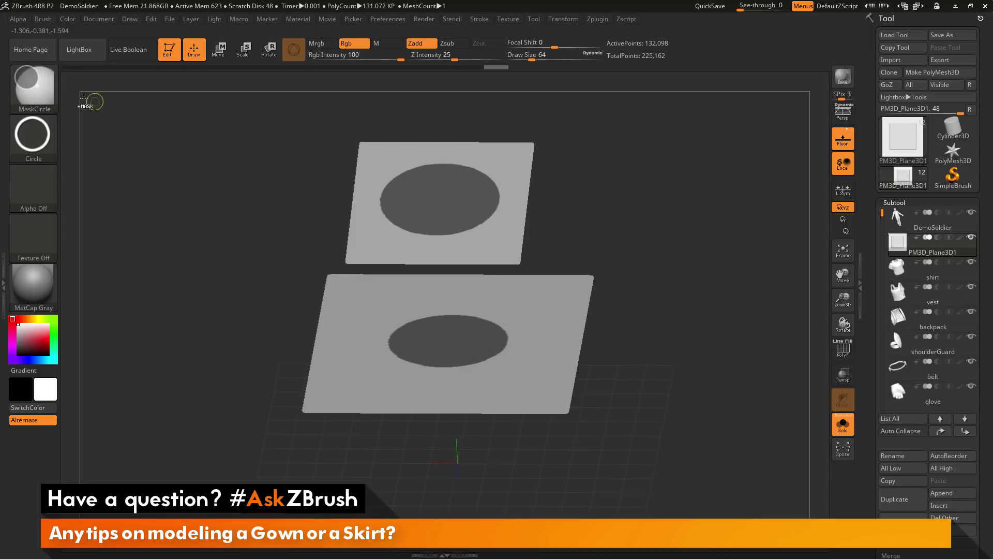
ctrl+click(33, 86)
ctrl+click(312, 151)
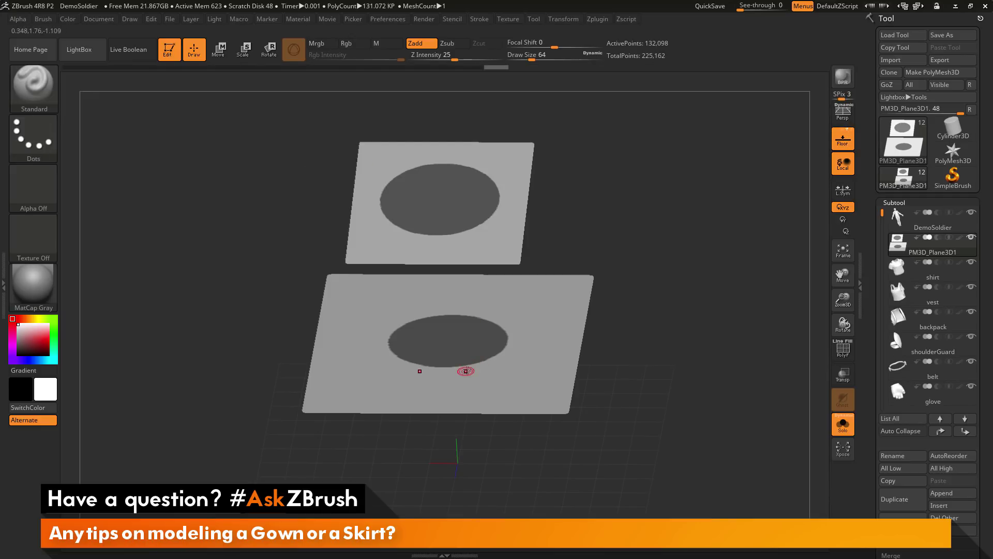
ctrl+drag(458, 370, 505, 349)
mouse_move(530, 309)
right_down()
mouse_move(488, 331)
mouse_move(514, 300)
right_up()
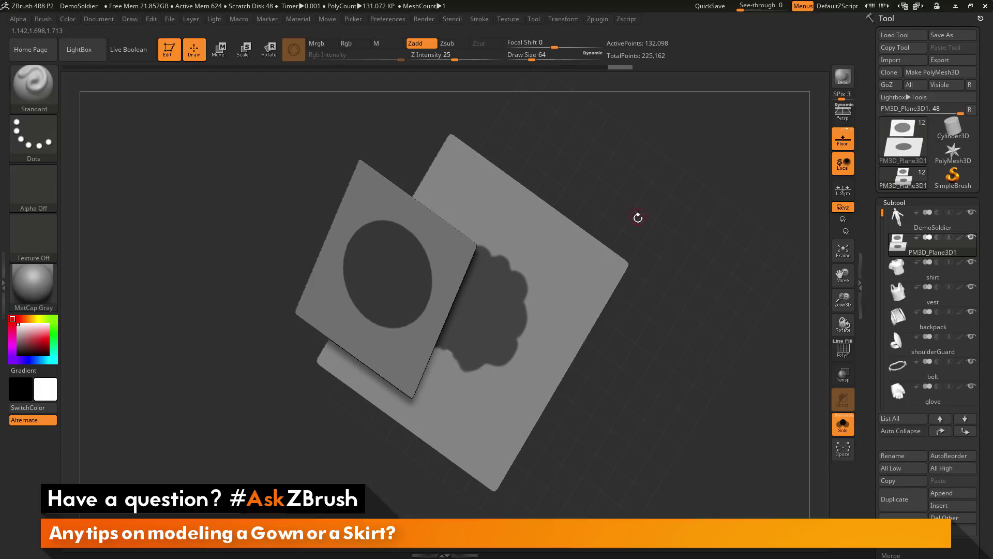
drag(636, 217, 659, 181)
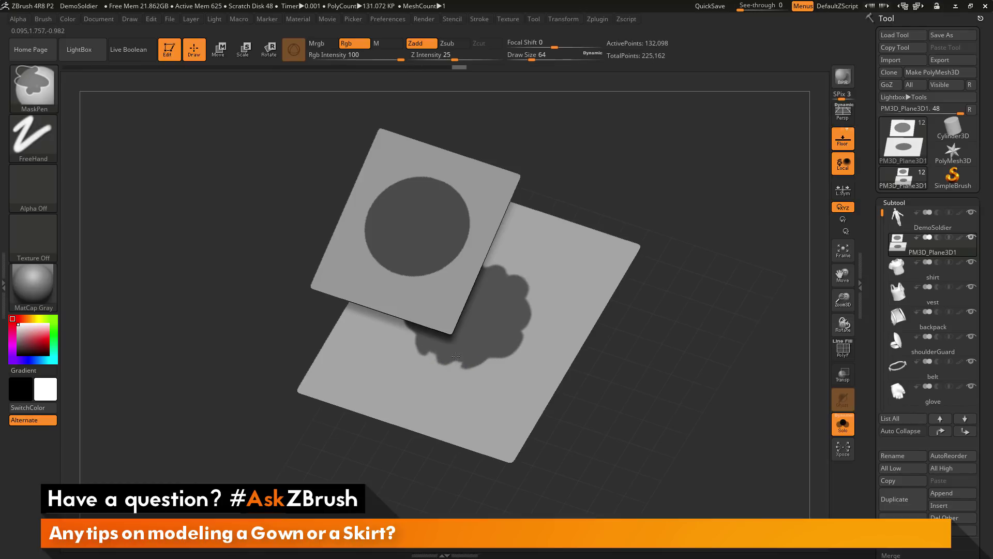
mouse_move(454, 356)
mouse_down()
mouse_move(482, 363)
mouse_move(460, 365)
mouse_up()
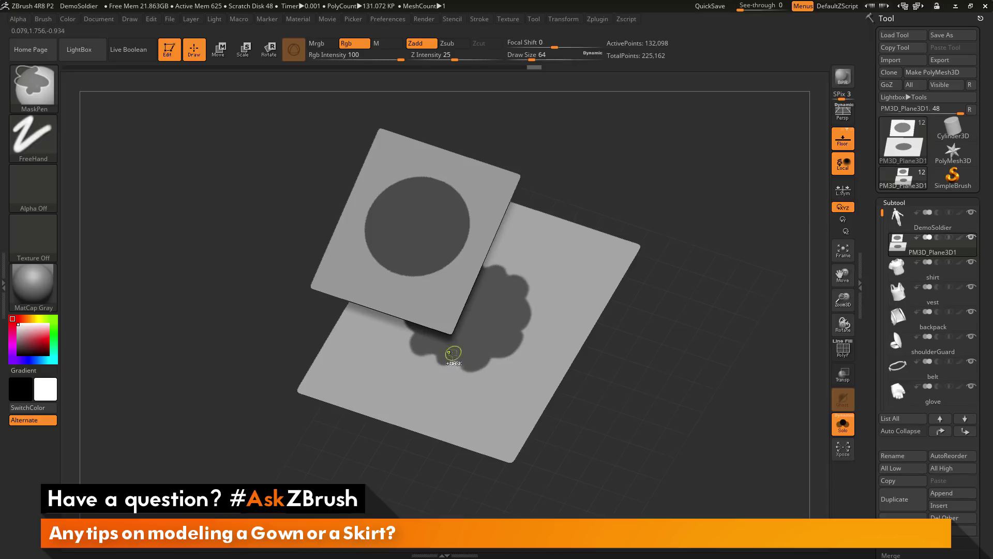
mouse_move(661, 242)
shift+mouse_down()
mouse_move(724, 216)
mouse_move(460, 358)
shift+mouse_up()
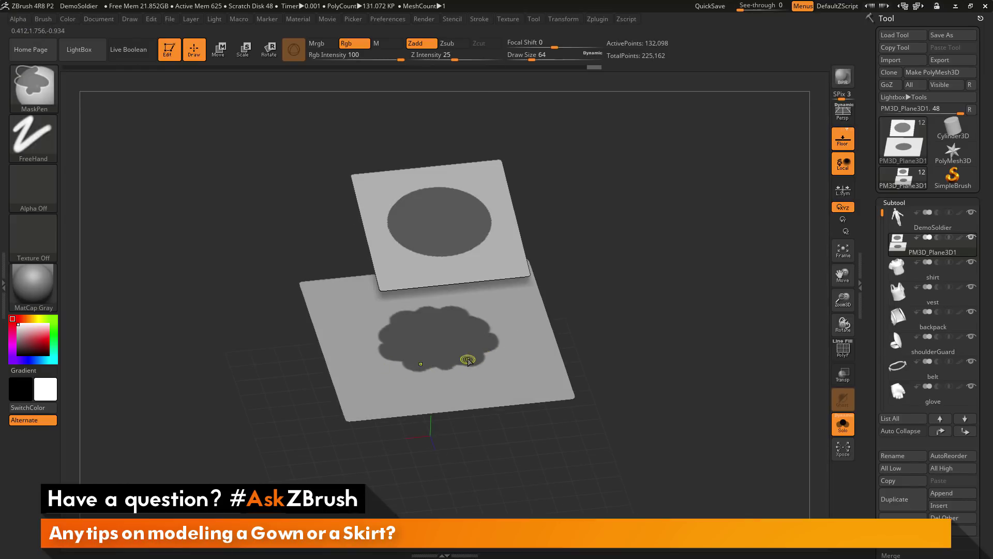
Enlarge the brush draw size to 172 and paint bigger scallops around the edge of the knee-level mask
key(space)
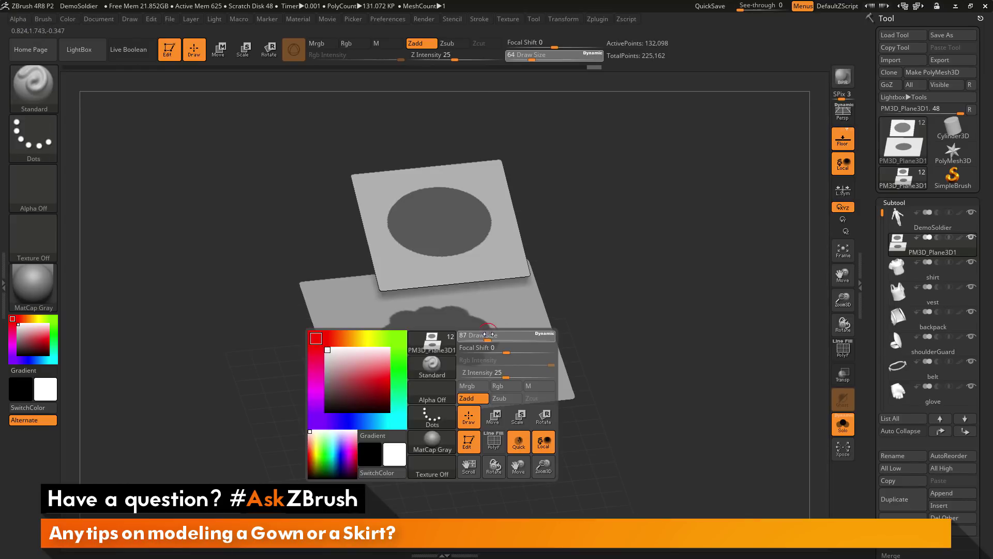
drag(481, 335, 498, 333)
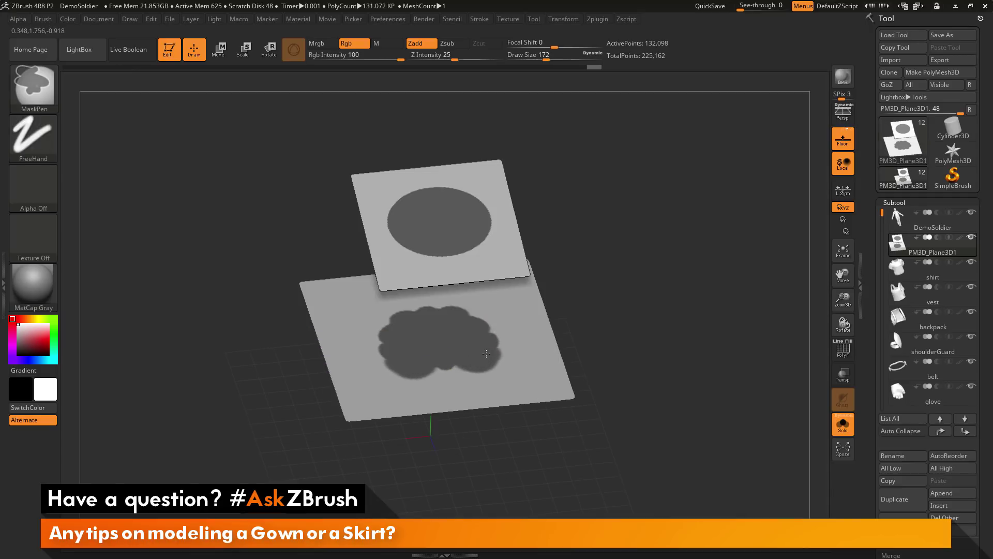
right_drag(487, 350, 570, 304)
mouse_move(488, 350)
ctrl+mouse_down()
mouse_move(502, 339)
mouse_move(504, 308)
ctrl+mouse_up()
right_drag(506, 306, 552, 231)
mouse_move(486, 306)
ctrl+mouse_down()
mouse_move(496, 293)
mouse_move(480, 285)
ctrl+mouse_up()
right_drag(549, 234, 657, 187)
ctrl+drag(427, 361, 449, 364)
Reduce the draw size to 101 and continue painting scallops along the knee-level mask's edge
key(space)
drag(531, 322, 524, 322)
key(space)
mouse_move(495, 365)
mouse_down()
mouse_move(481, 366)
mouse_move(513, 346)
mouse_move(517, 304)
mouse_up()
key(ctrl)
Refine the scalloped edge of the knee-level mask by erasing notches between the bumps and repainting small spots
drag(616, 212, 585, 262)
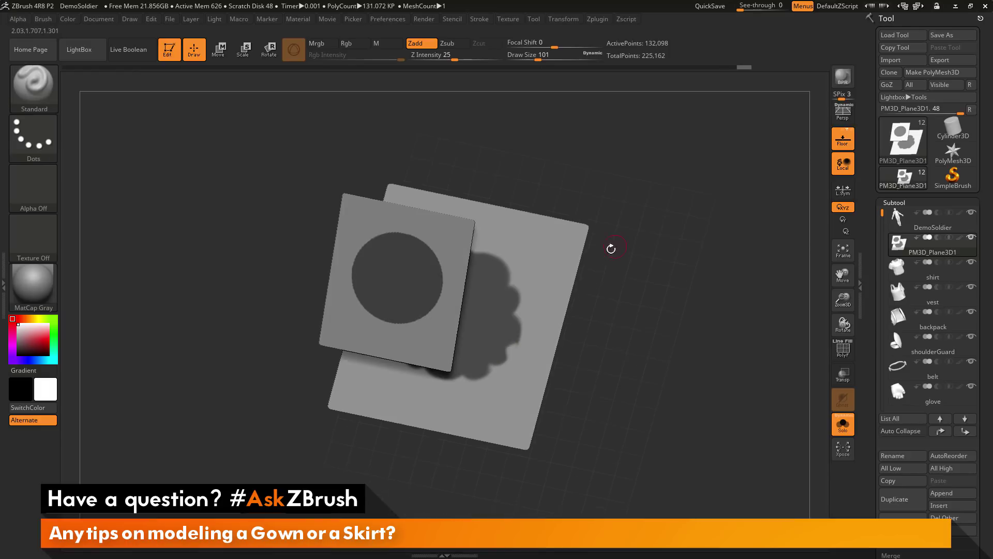
ctrl+alt+drag(518, 345, 520, 285)
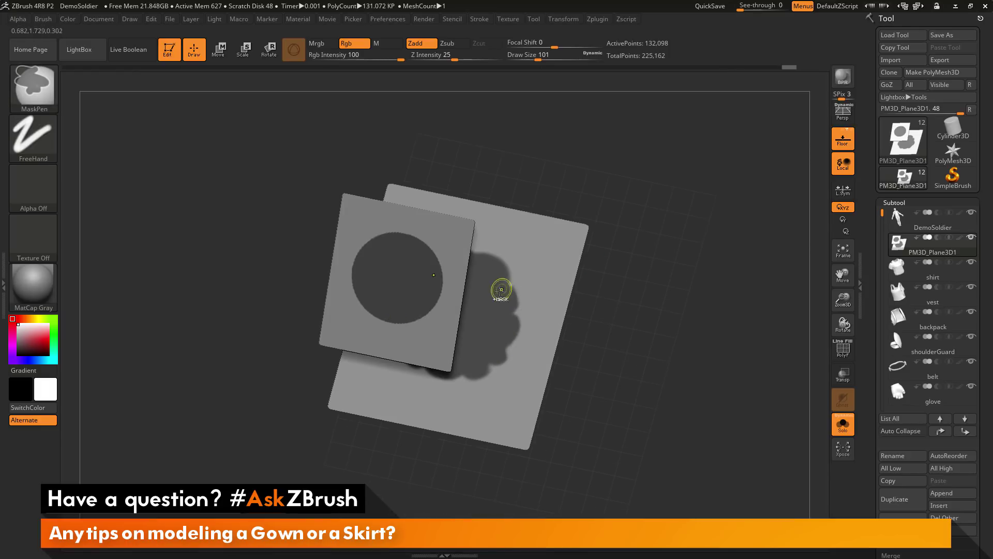
drag(550, 211, 590, 200)
ctrl+alt+drag(502, 258, 483, 255)
mouse_move(480, 263)
ctrl+mouse_down()
mouse_move(473, 253)
mouse_move(481, 259)
ctrl+mouse_up()
drag(572, 195, 506, 237)
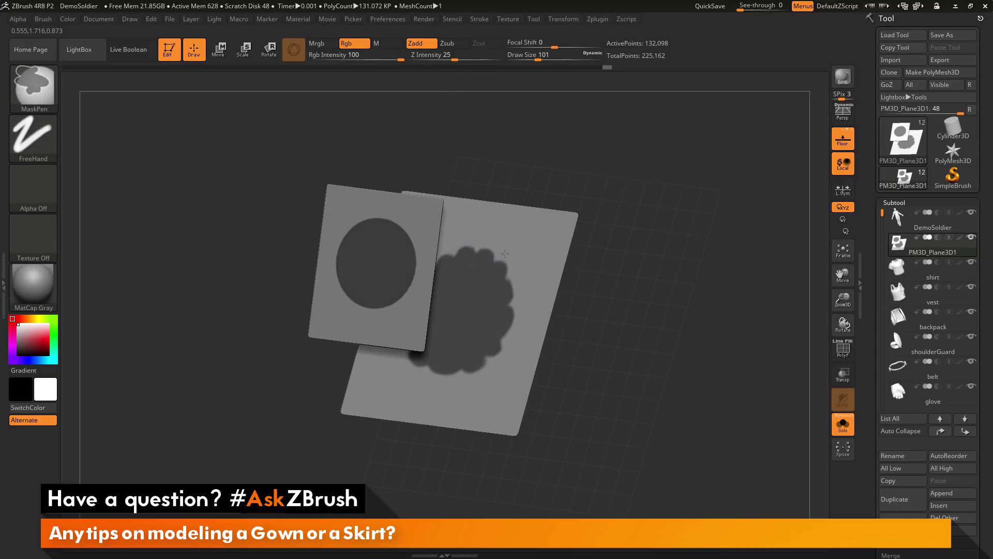
Turn the masked areas of both planes into their own polygroup and display the polygroup colours with PolyFrame
mouse_move(677, 266)
mouse_down()
mouse_move(704, 260)
mouse_move(678, 256)
mouse_up()
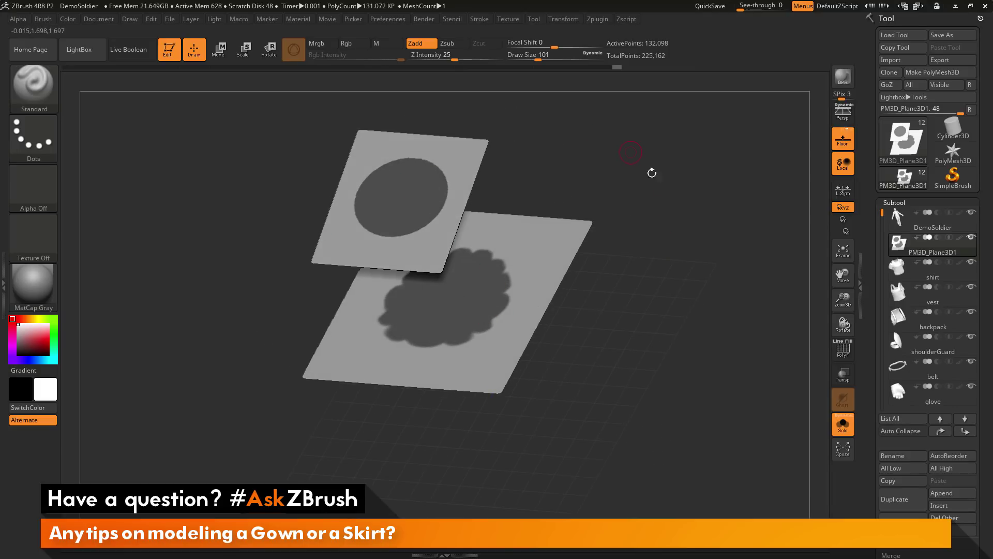
drag(770, 300, 769, 306)
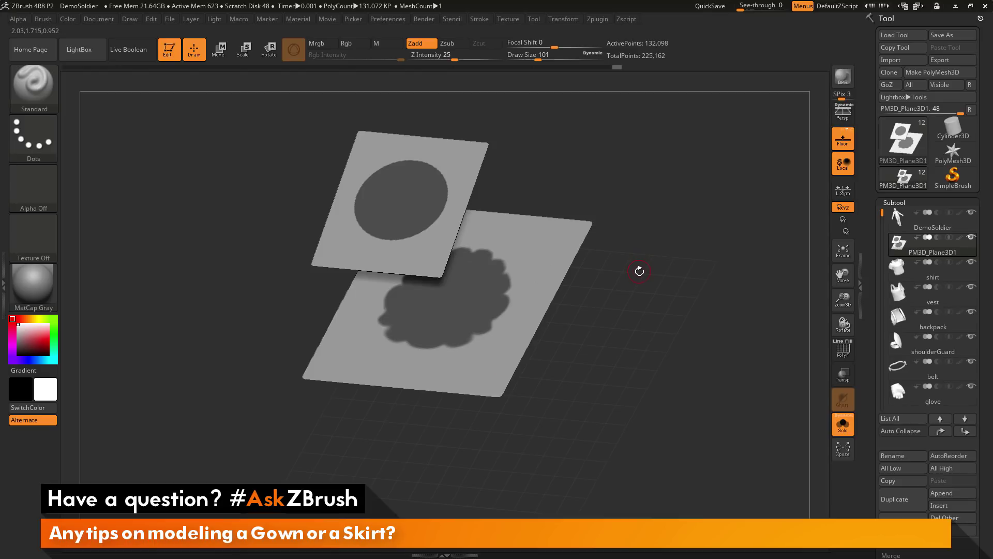
key(ctrl)
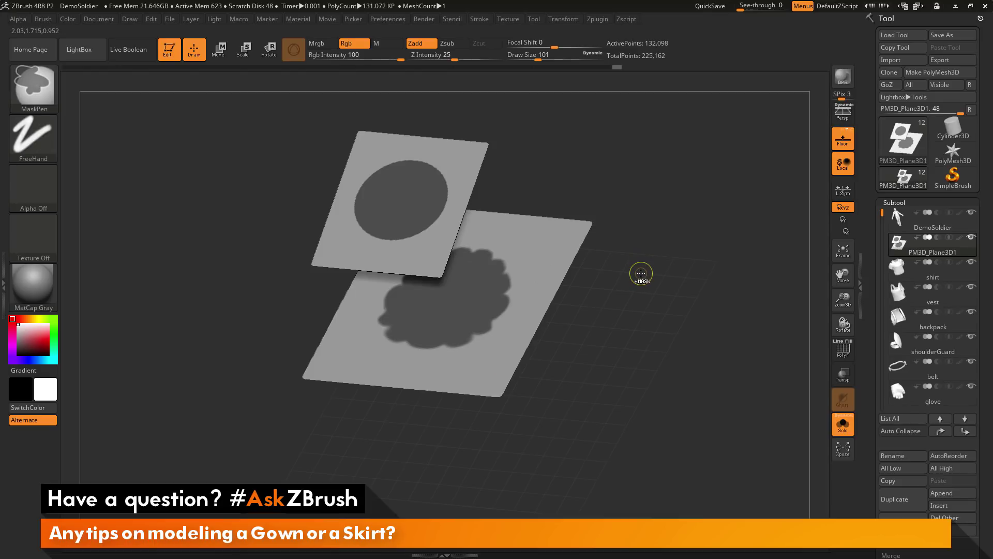
ctrl+drag(641, 275, 641, 278)
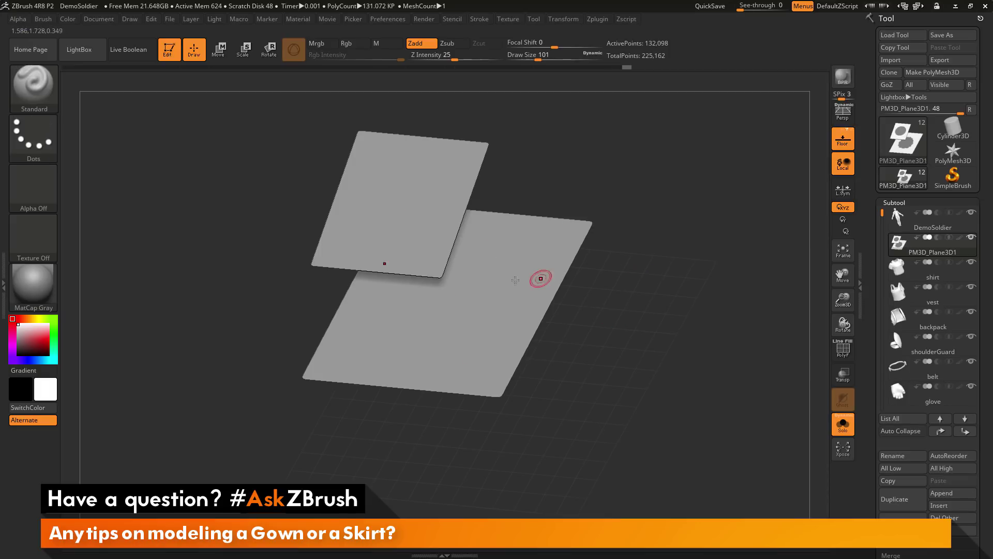
click(844, 354)
click(841, 342)
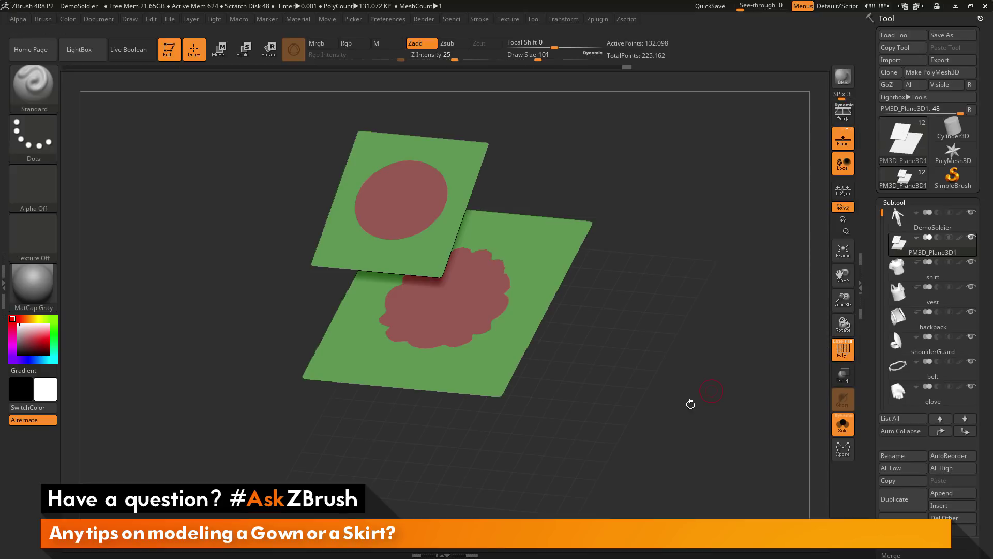
Isolate the green outer polygroup and invert the visibility so only the red circle and scalloped shape show
drag(700, 334, 470, 290)
drag(673, 251, 549, 235)
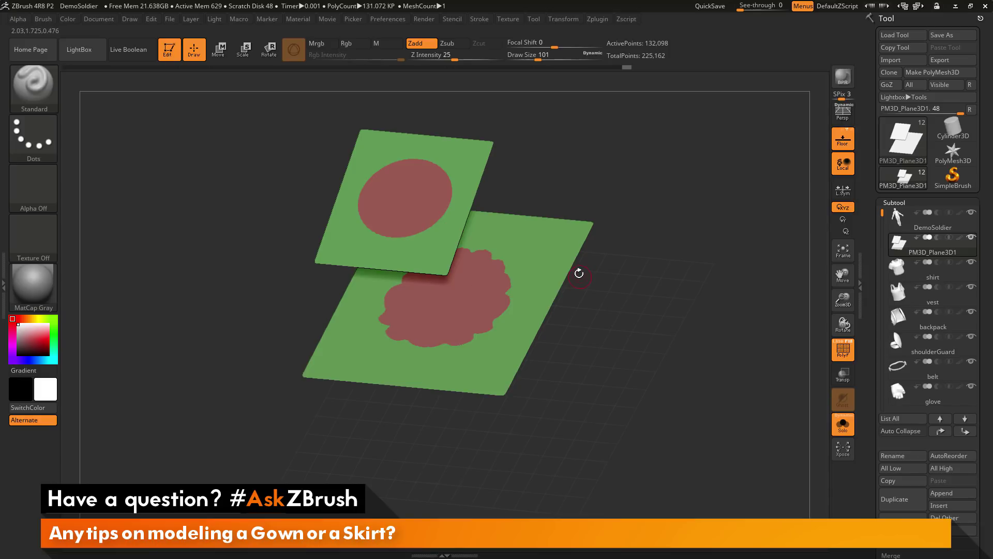
key(ctrl+shift)
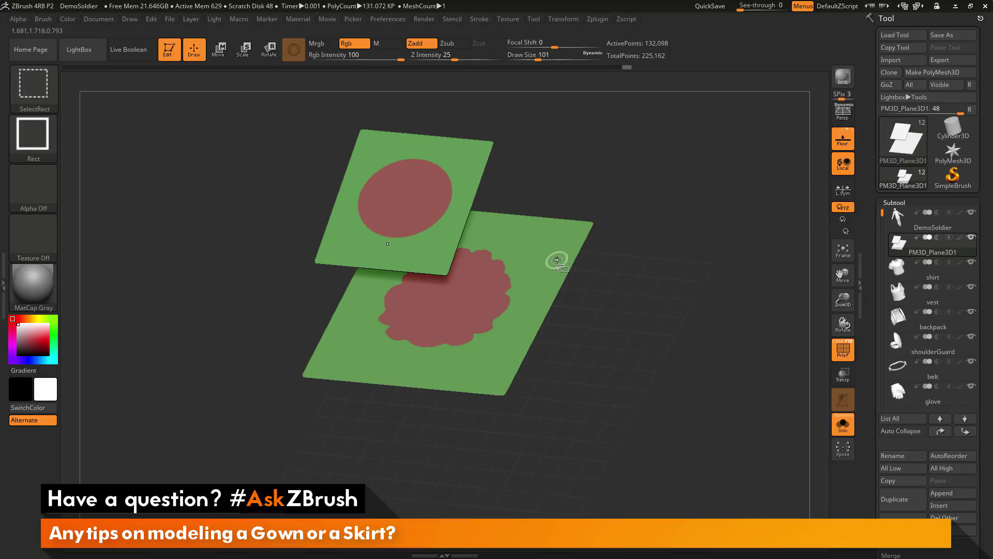
ctrl+shift+click(556, 261)
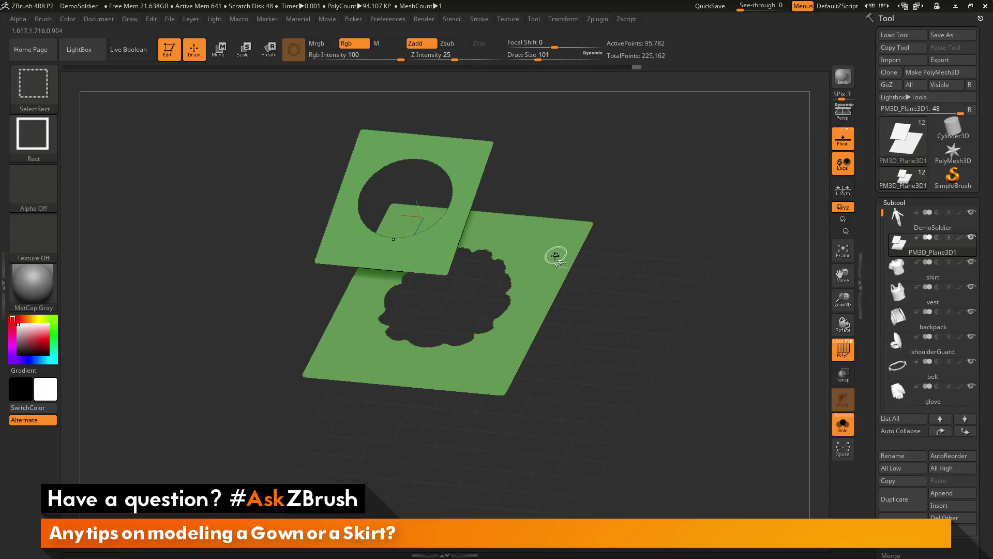
ctrl+shift+drag(577, 260, 586, 264)
mouse_move(696, 265)
mouse_down()
mouse_move(705, 223)
mouse_move(688, 264)
mouse_up()
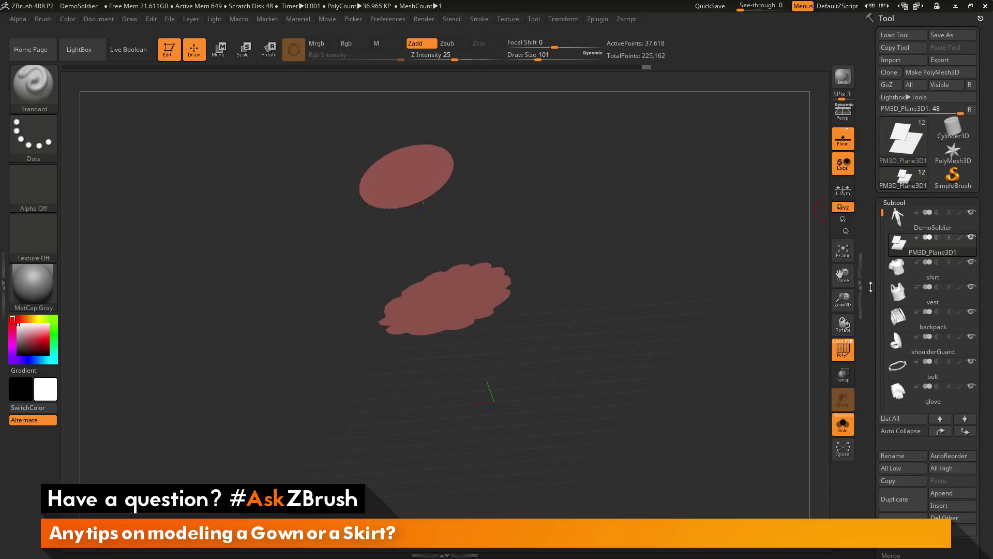
Delete the hidden outer geometry of both planes with Del Hidden
drag(871, 308, 880, 146)
drag(874, 267, 874, 208)
click(919, 286)
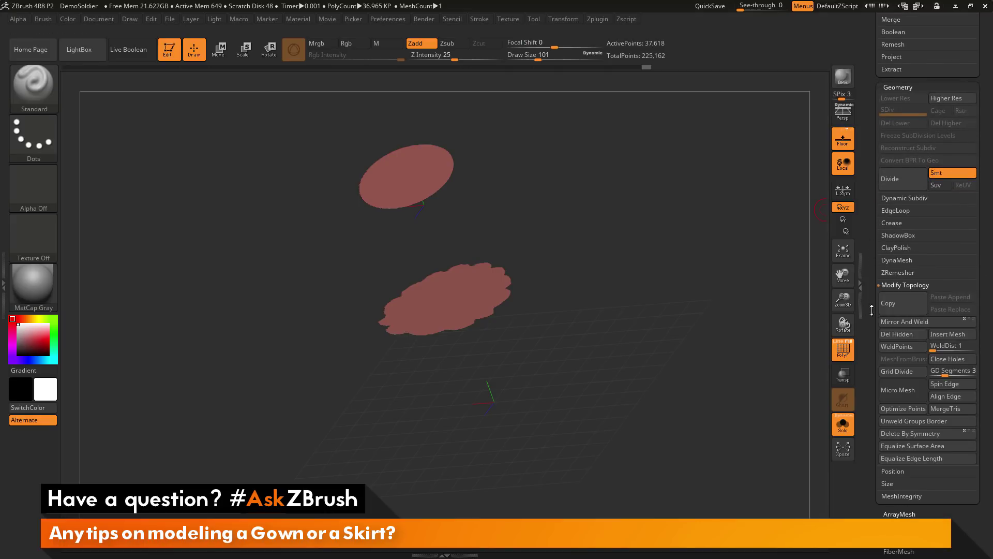
click(902, 335)
Hide the round waist piece so that only the scalloped knee-level piece is visible
drag(643, 236, 711, 255)
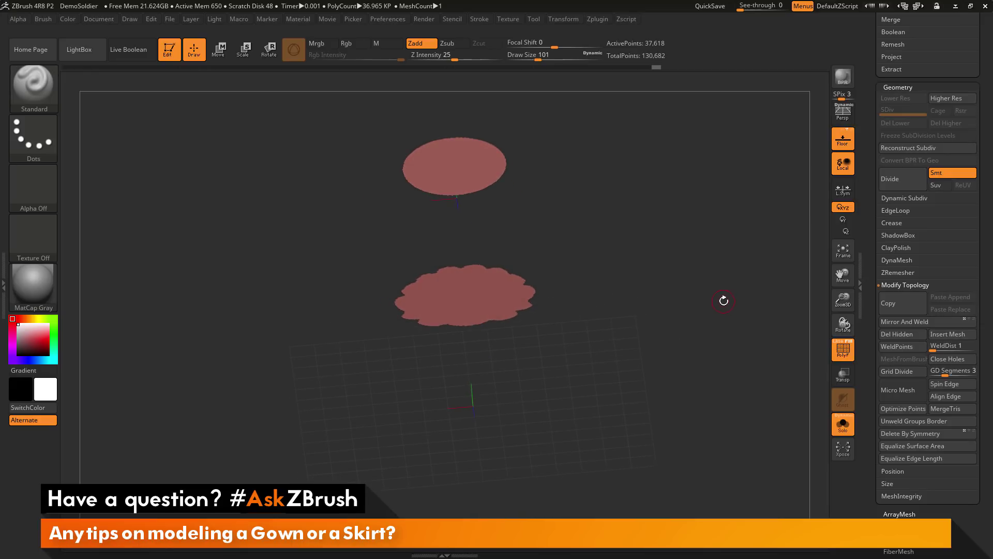
drag(725, 300, 681, 238)
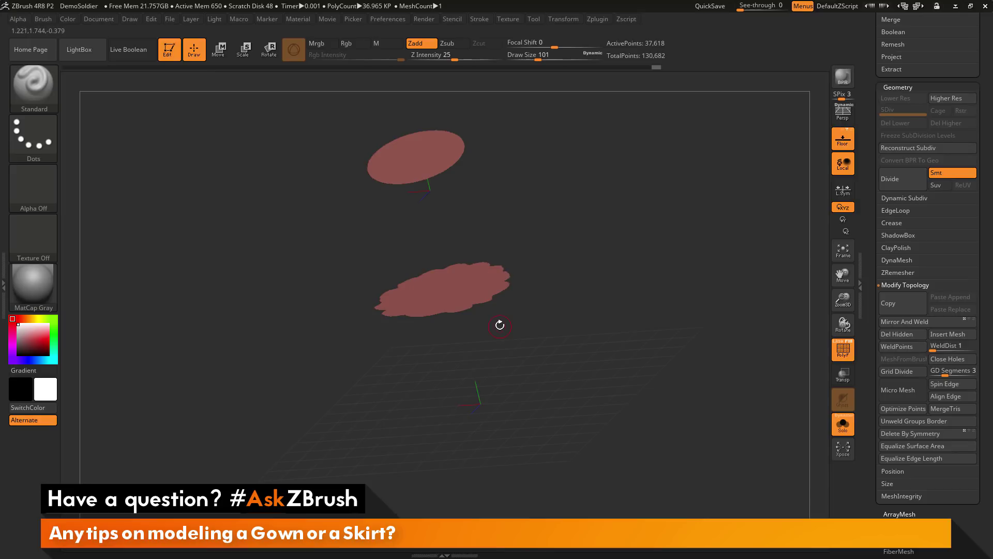
drag(501, 325, 538, 249)
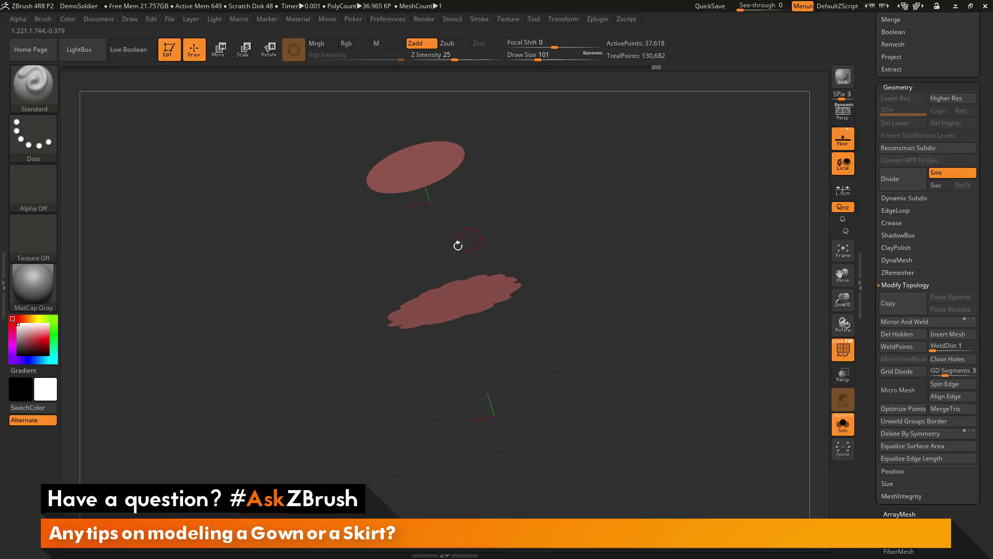
mouse_move(342, 258)
ctrl+shift+mouse_down()
mouse_move(381, 306)
mouse_move(600, 366)
mouse_move(569, 362)
ctrl+shift+mouse_up()
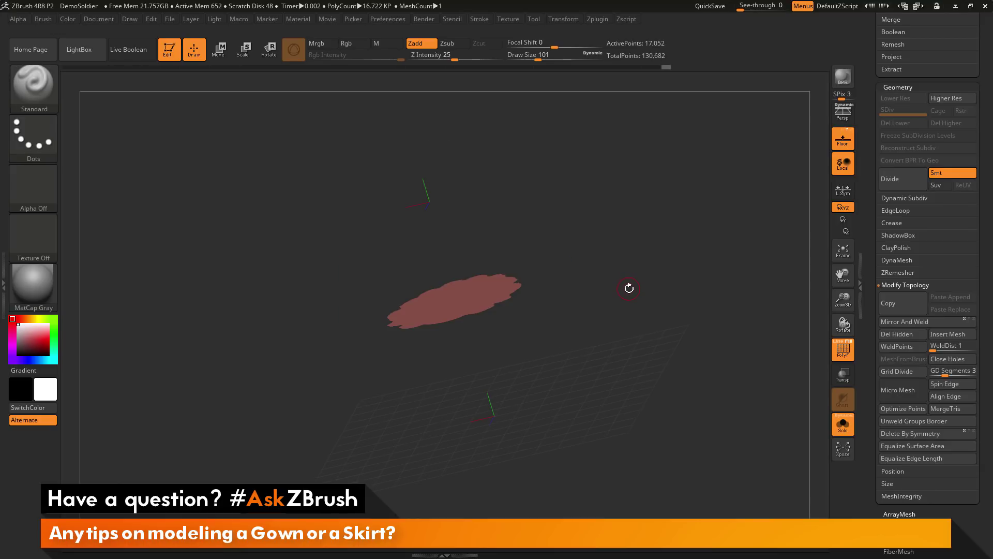
Turn on double-sided display for the plane pieces in the display properties
scroll(902, 125, down, 10)
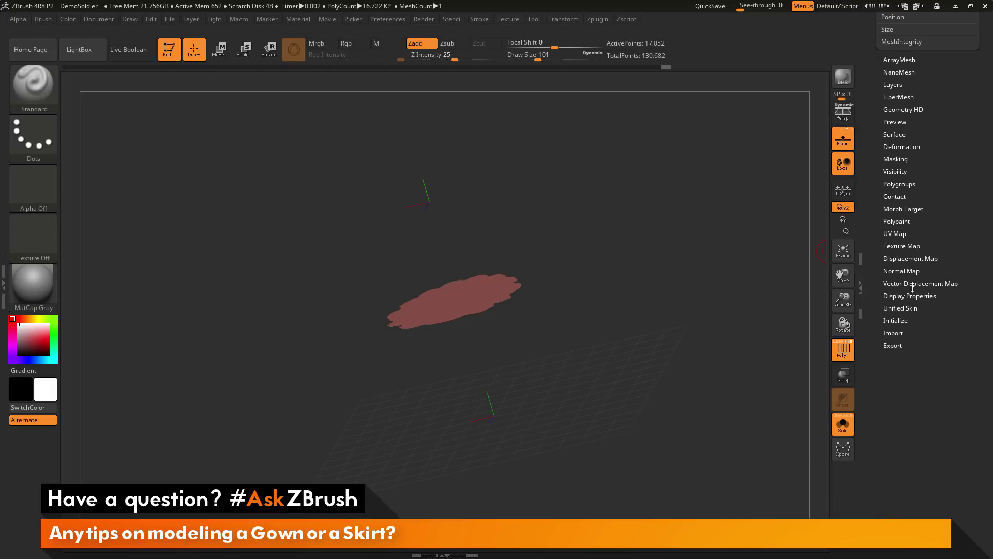
click(919, 295)
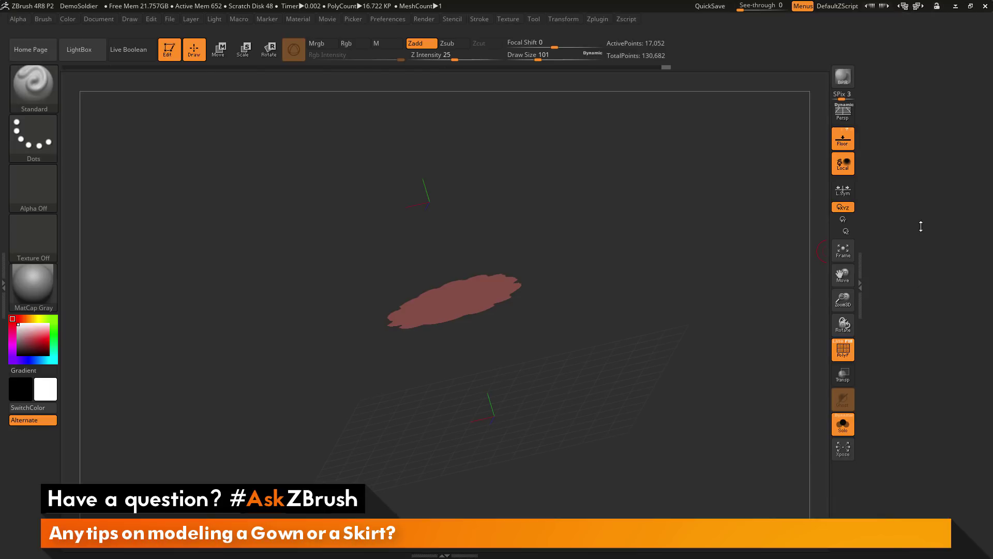
drag(920, 235, 915, 339)
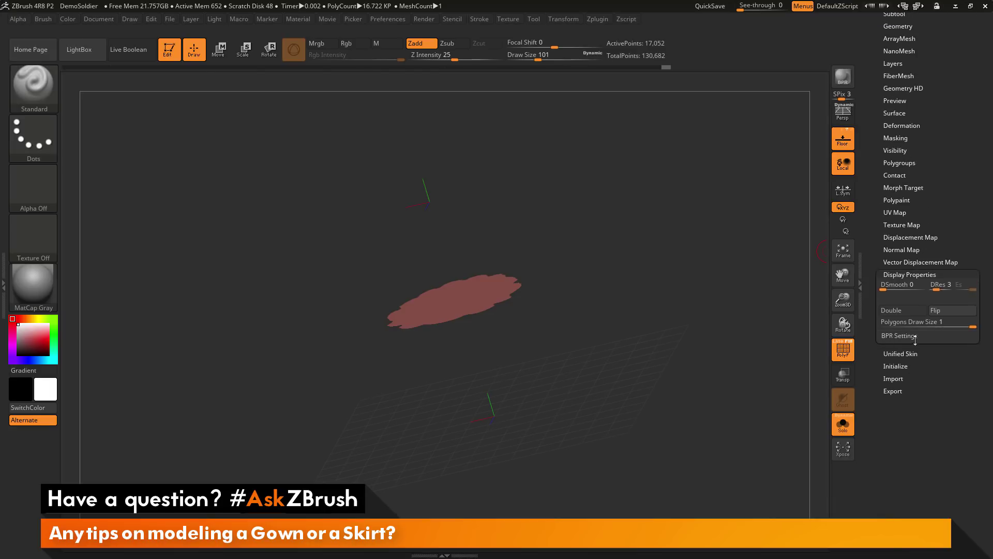
click(937, 313)
mouse_move(726, 364)
mouse_down()
mouse_move(719, 331)
mouse_move(718, 369)
mouse_move(725, 362)
mouse_up()
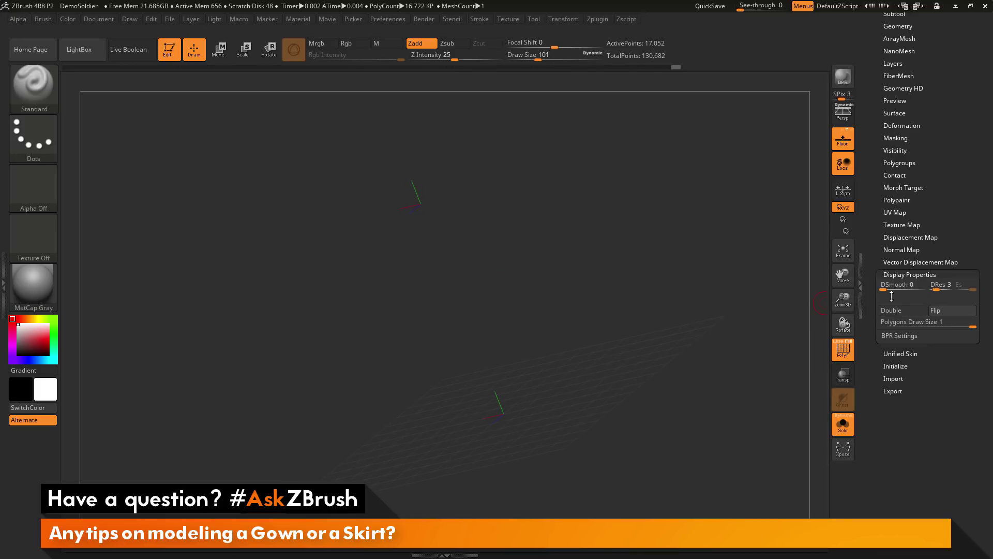
click(908, 311)
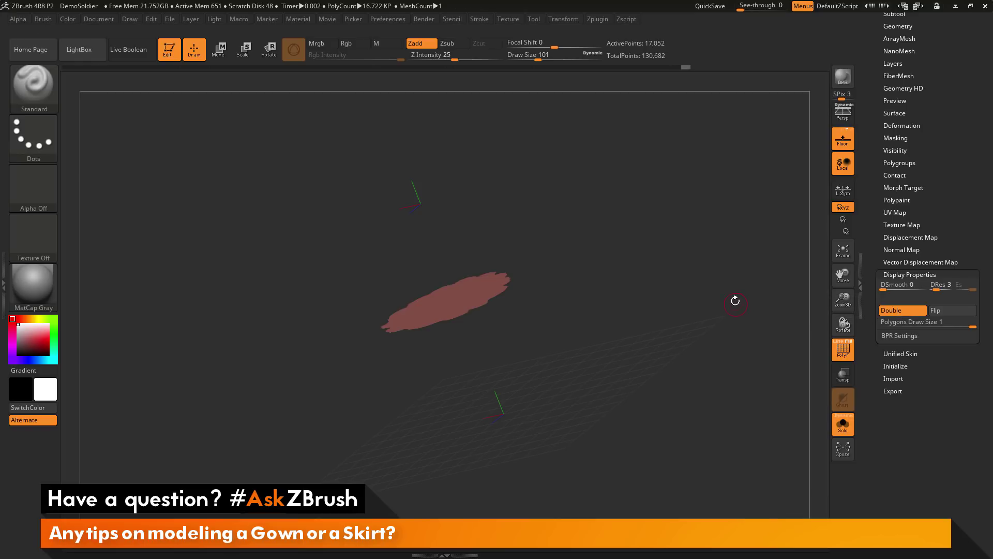
drag(734, 298, 628, 228)
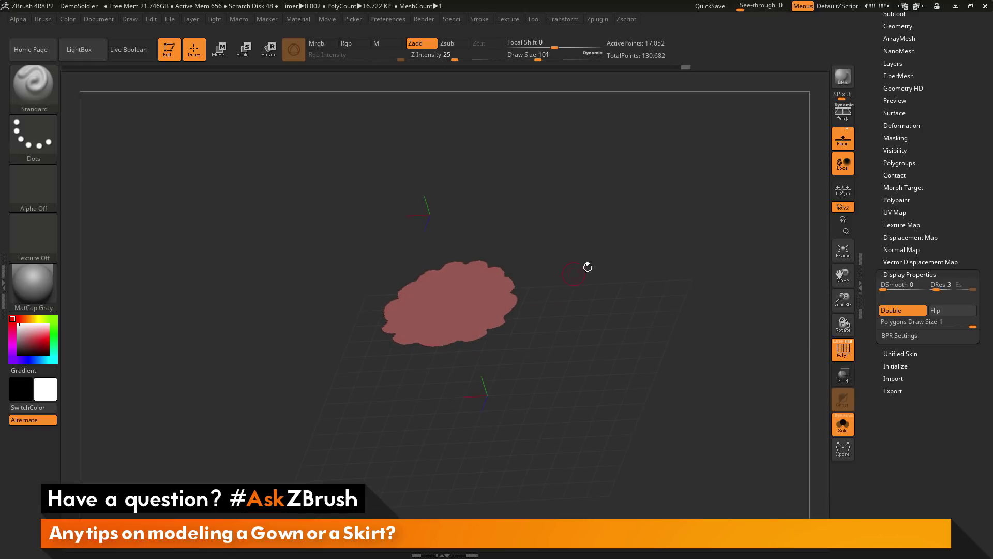
Unhide the round waist piece so that it shows above the scalloped knee-level piece
ctrl+shift+click(667, 224)
drag(678, 302, 676, 277)
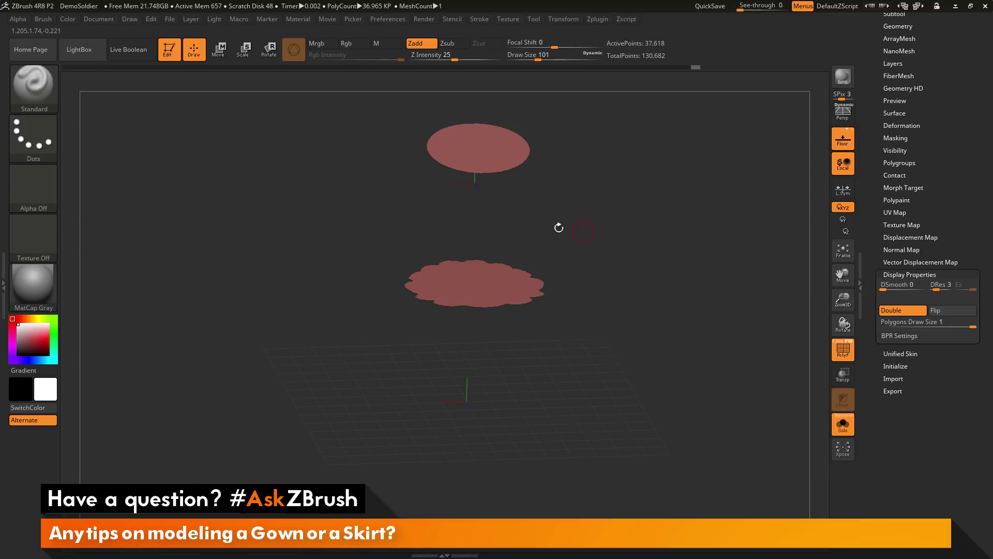
drag(564, 298, 492, 189)
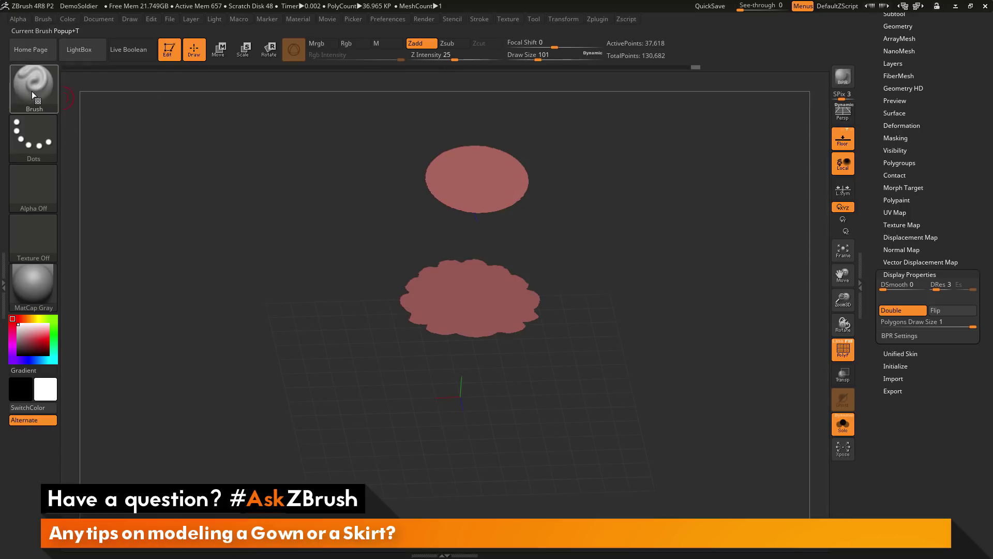
Choose the CurveBridge brush and snap a curve around the edge of the round waist piece
click(45, 90)
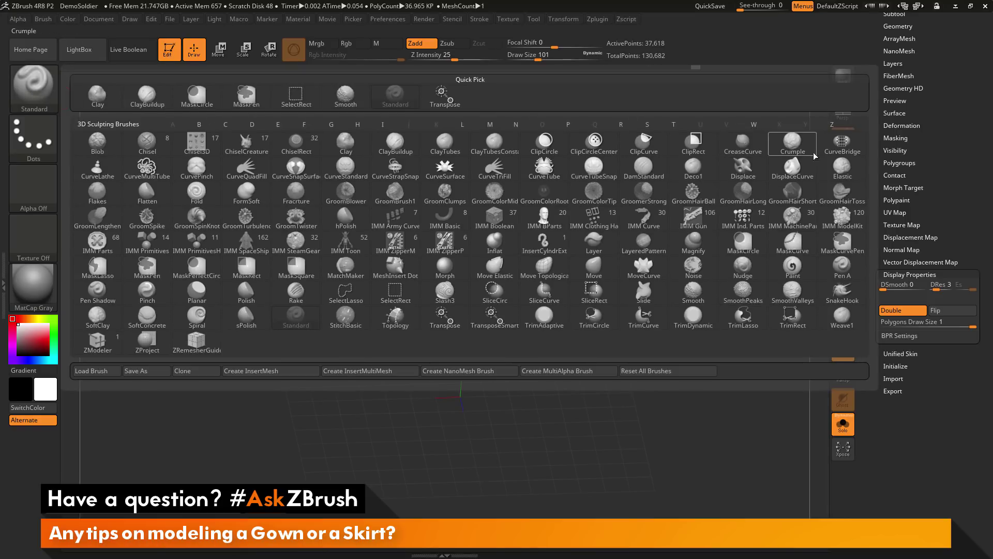
click(847, 152)
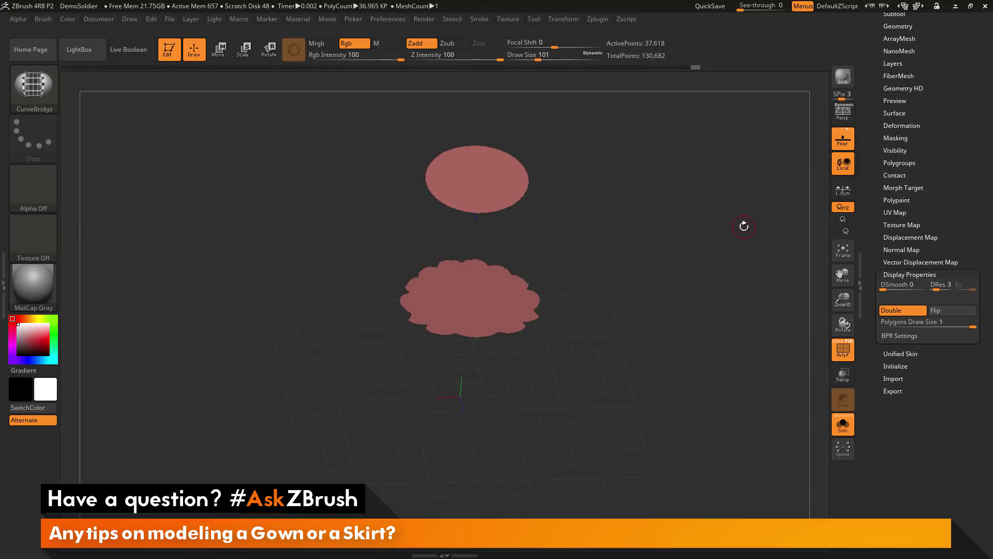
alt+drag(728, 212, 732, 233)
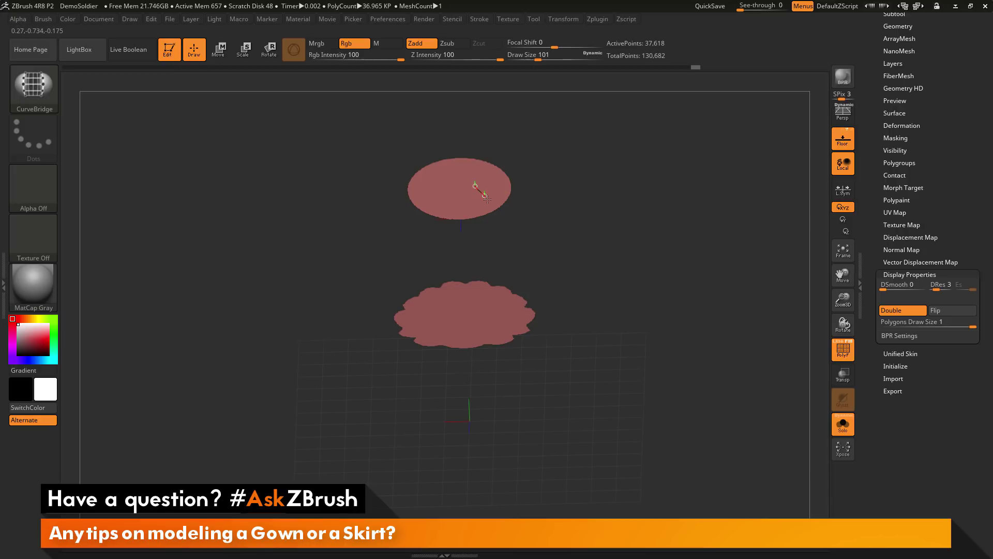
drag(492, 203, 495, 206)
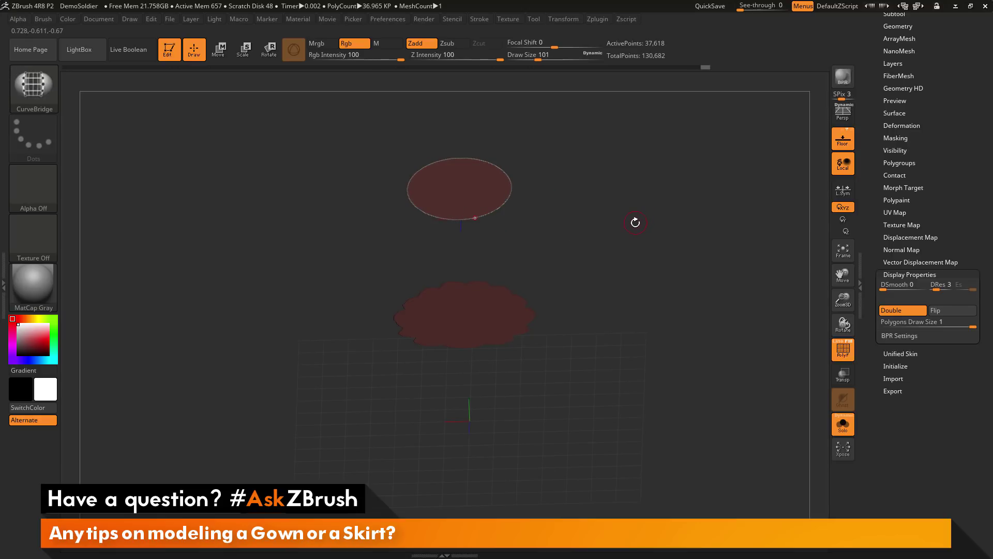
Snap a second bridge curve around the scalloped edge to create the skirt wall between the two pieces
drag(641, 221, 636, 233)
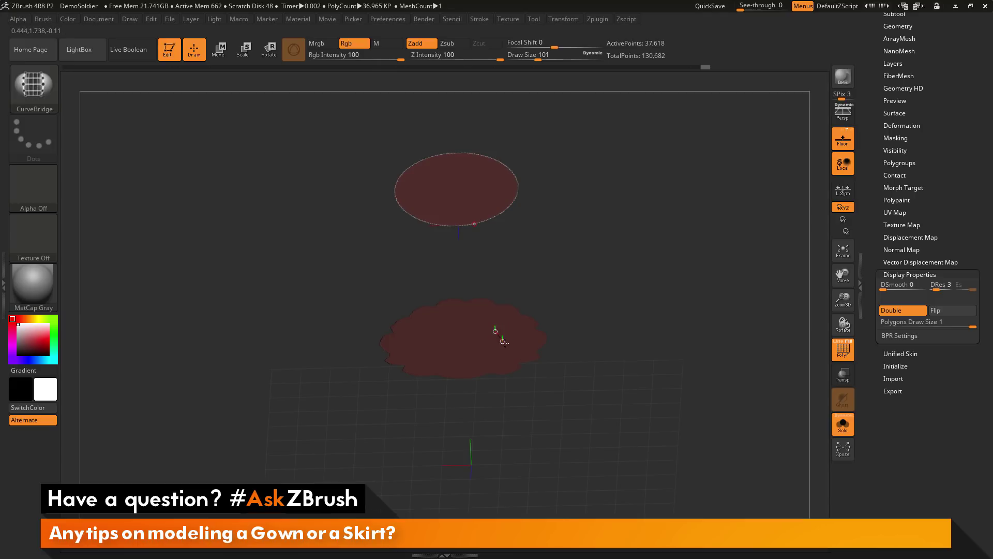
drag(514, 357, 517, 364)
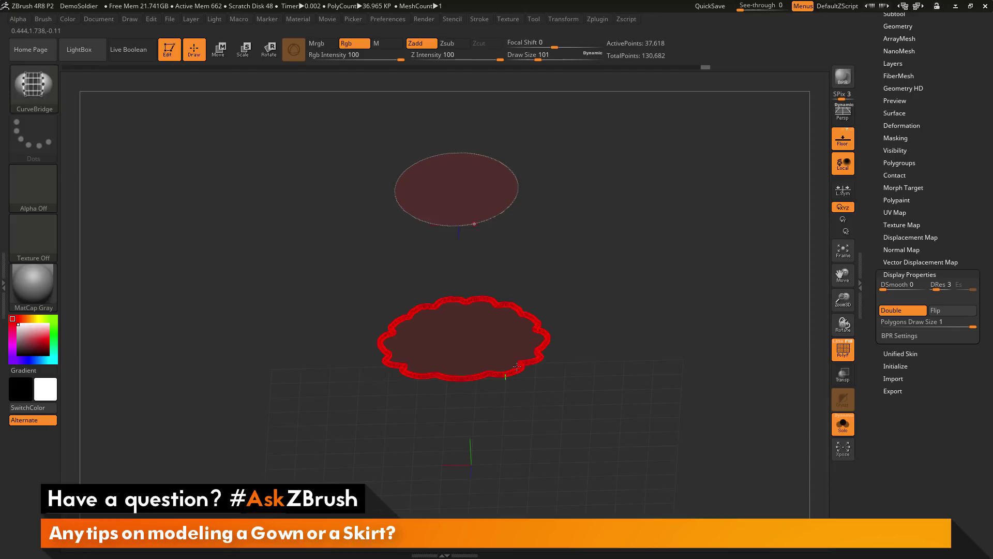
click(516, 365)
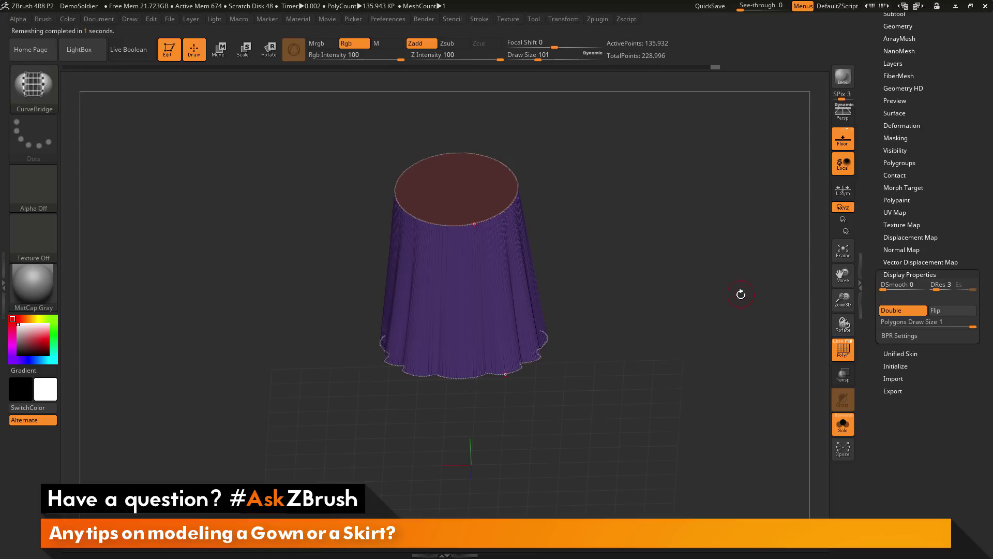
Turn off PolyFrame on the bridged skirt and clear its mask
drag(742, 296, 827, 308)
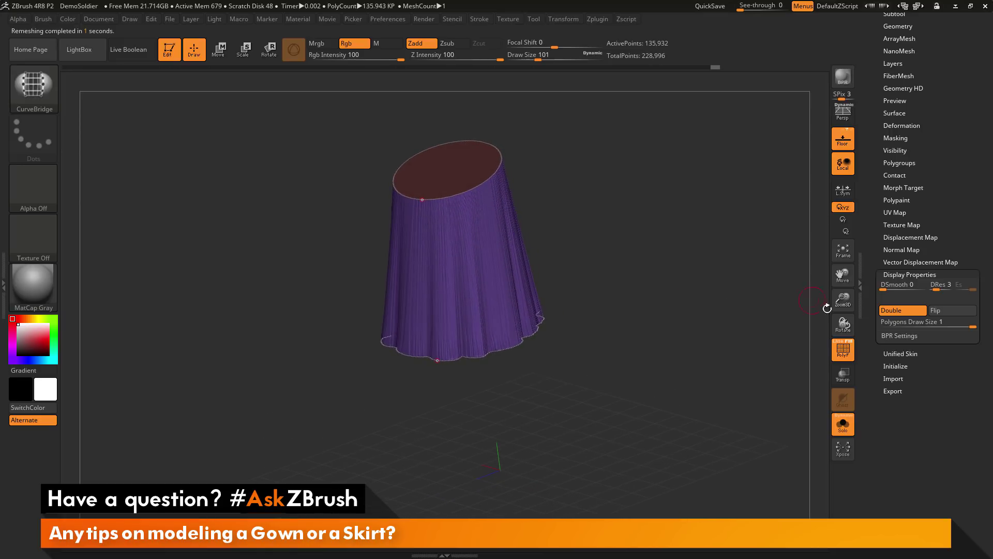
click(843, 350)
drag(745, 365, 634, 275)
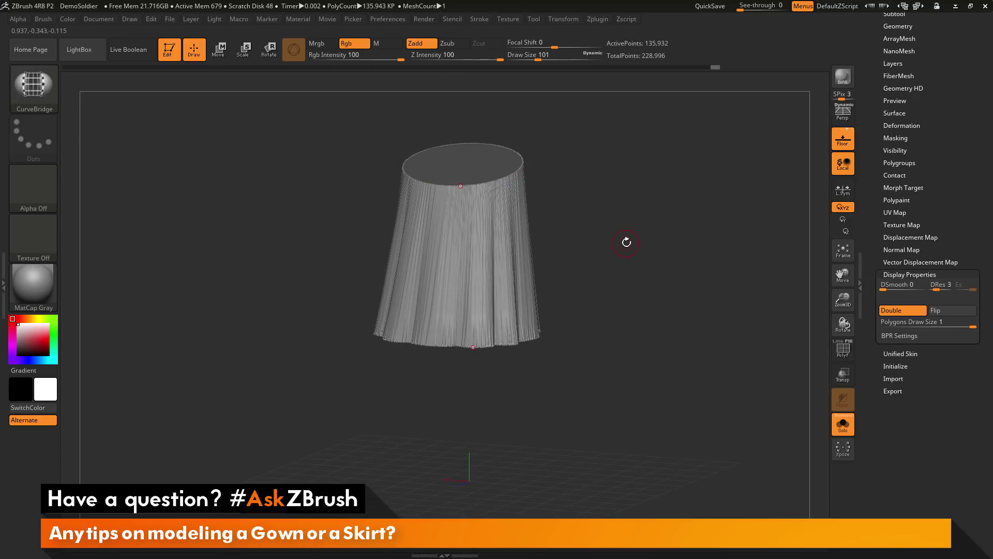
mouse_move(633, 254)
mouse_down()
mouse_move(634, 202)
mouse_move(629, 256)
mouse_up()
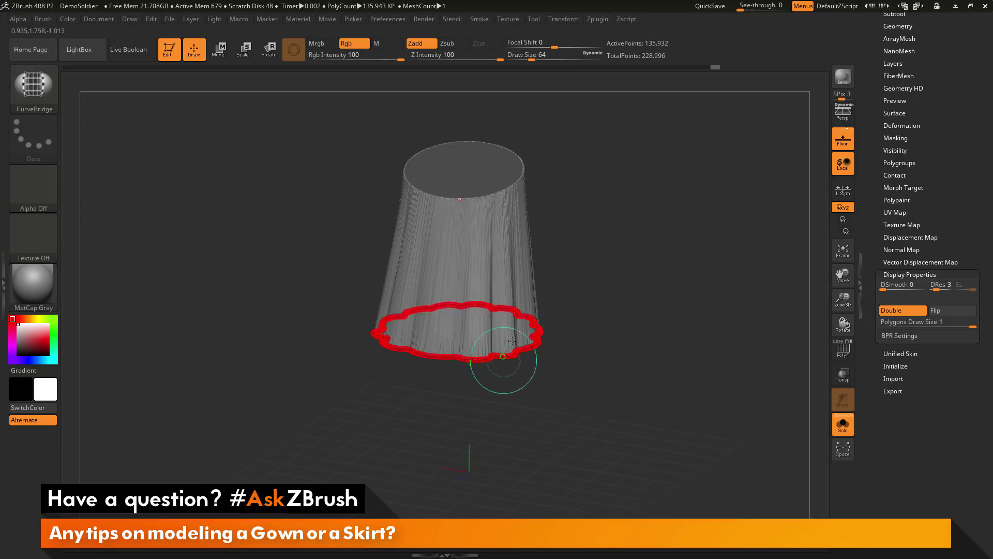
drag(670, 228, 655, 222)
ctrl+drag(625, 169, 682, 273)
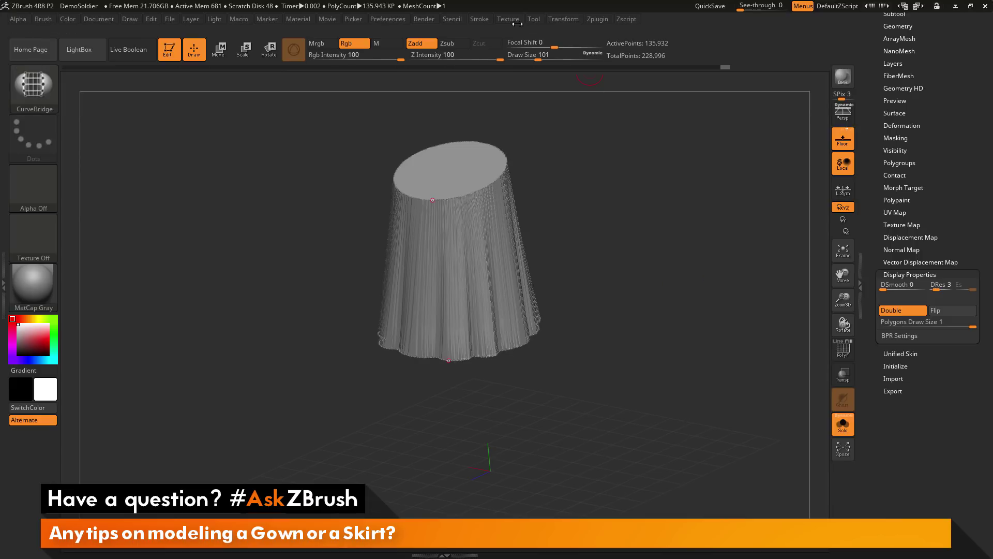
Delete the leftover bridge curves from the skirt's waist and hem edges with the Curve Functions
click(480, 19)
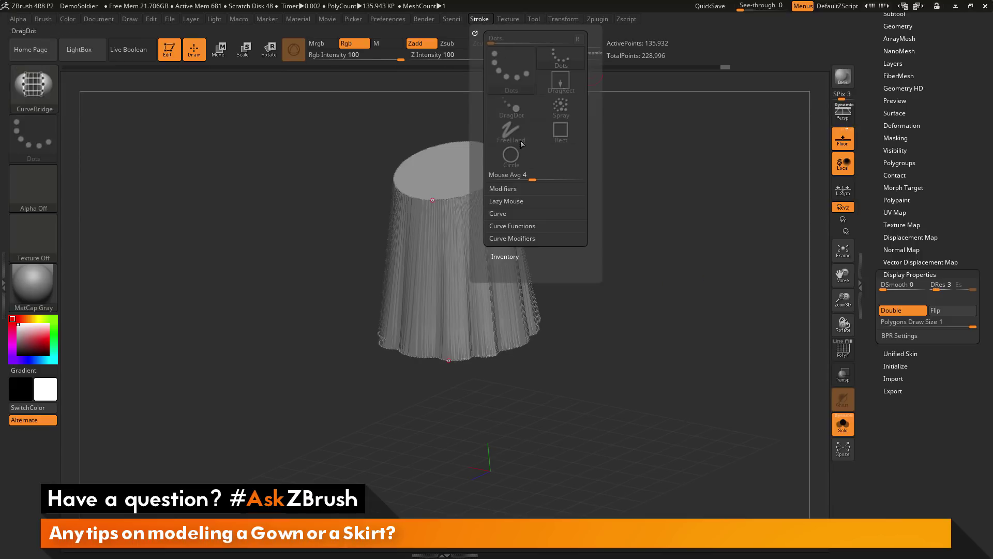
click(531, 226)
click(521, 239)
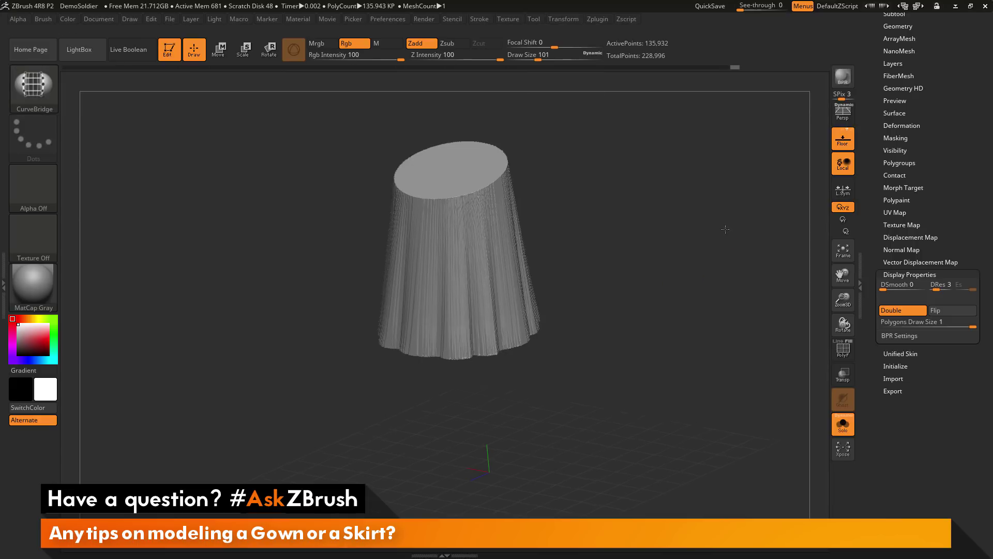
Turn off Solo to show the skirt on the whole figure from the front
drag(728, 228, 721, 243)
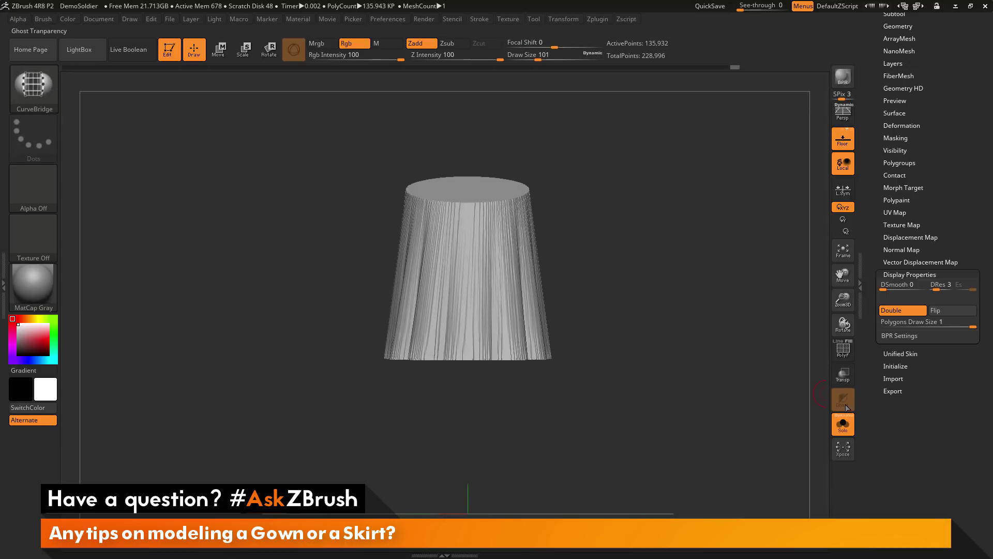
click(843, 423)
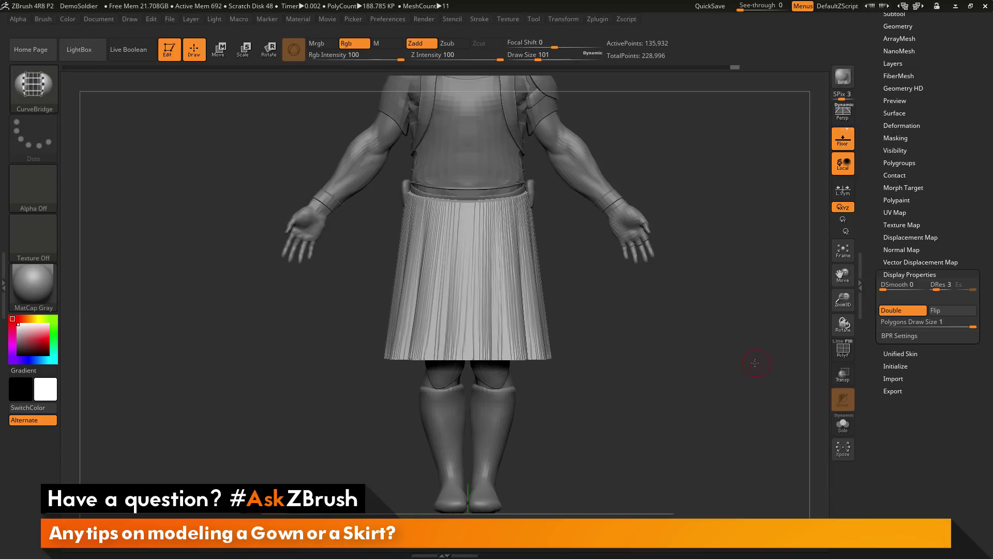
key(f)
drag(759, 348, 761, 381)
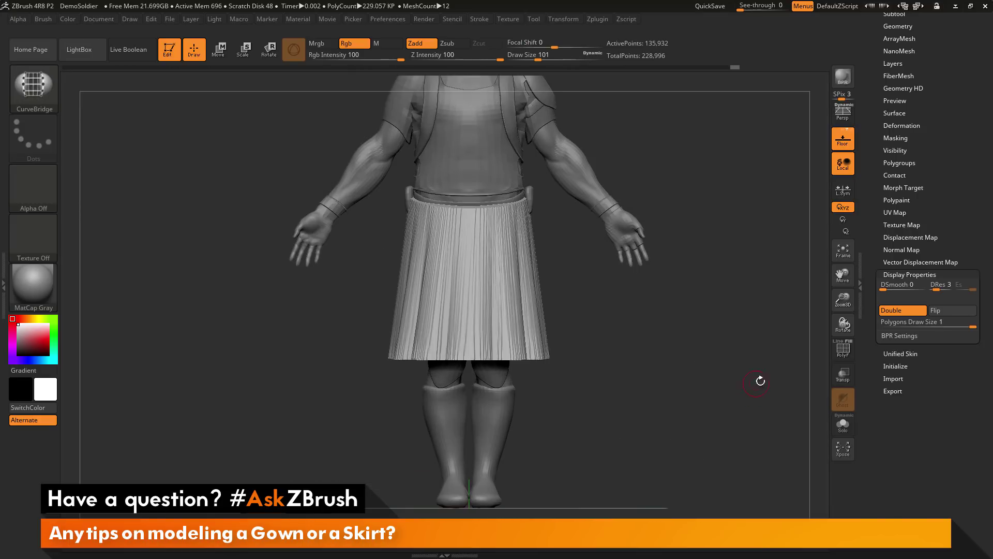
Examine the skirt's polygroups and mesh density on the figure with PolyFrame switched on temporarily
click(843, 351)
key(f)
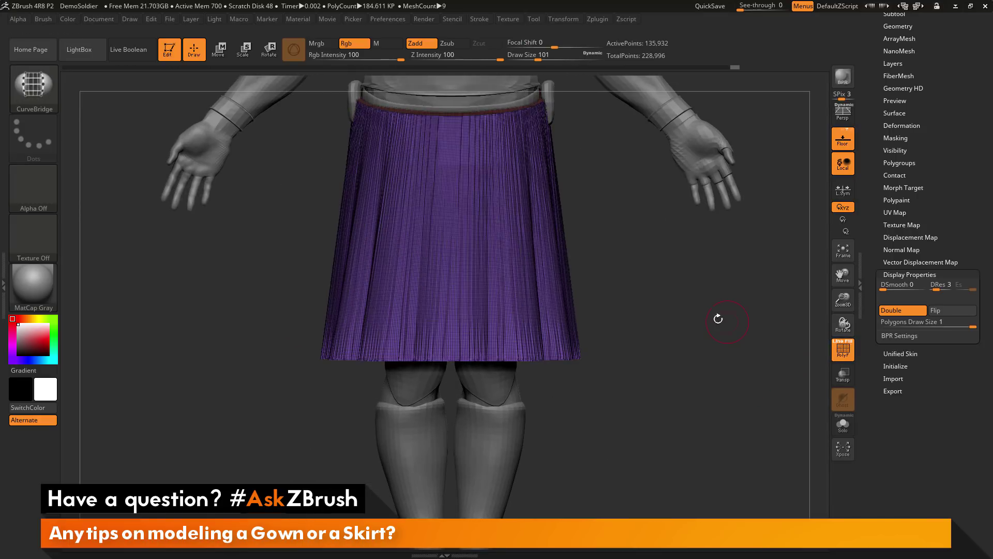
drag(576, 264, 583, 270)
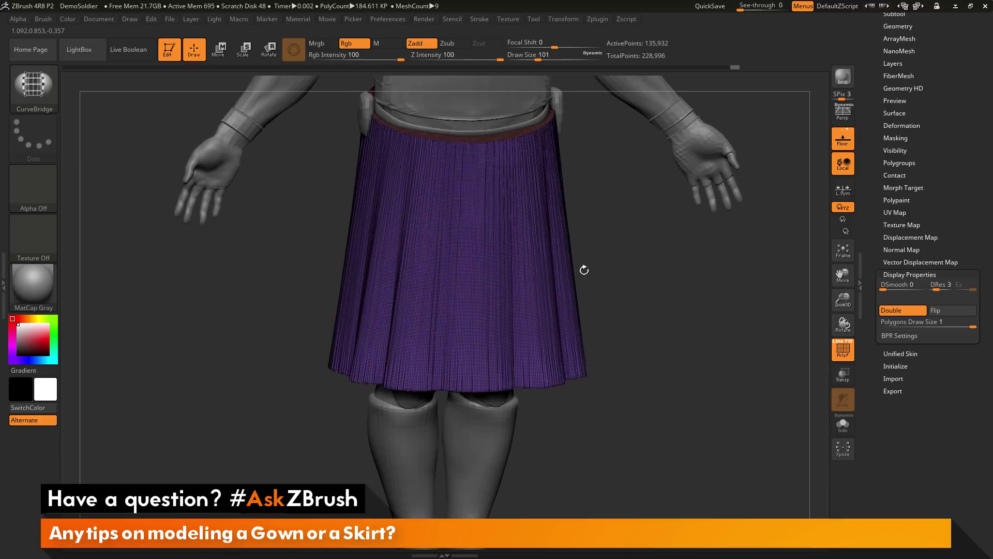
click(840, 353)
shift+drag(747, 324, 748, 331)
alt+drag(748, 331, 696, 356)
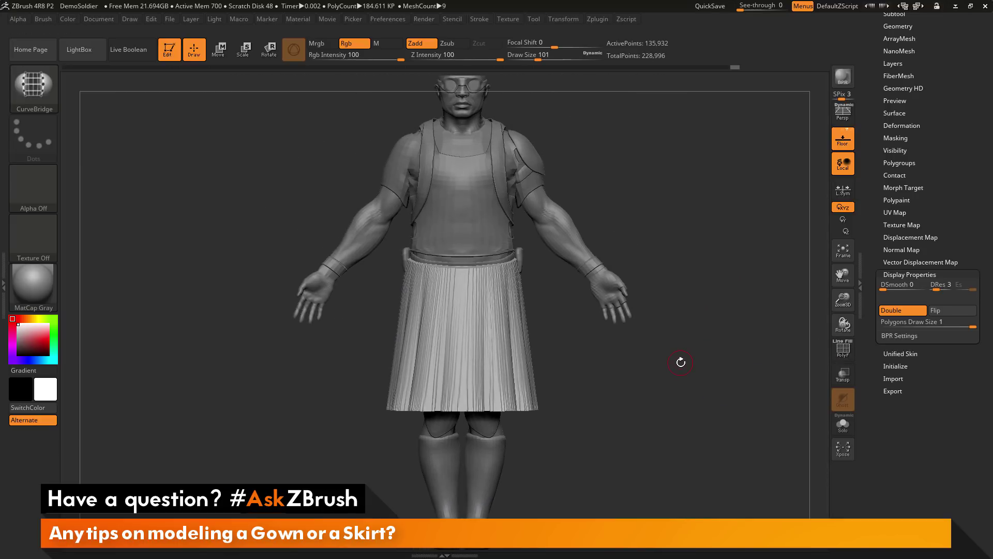
Remesh the skirt with ZRemesher, with KeepGroups enabled and a Target Polygons Count of 5
drag(882, 175, 871, 302)
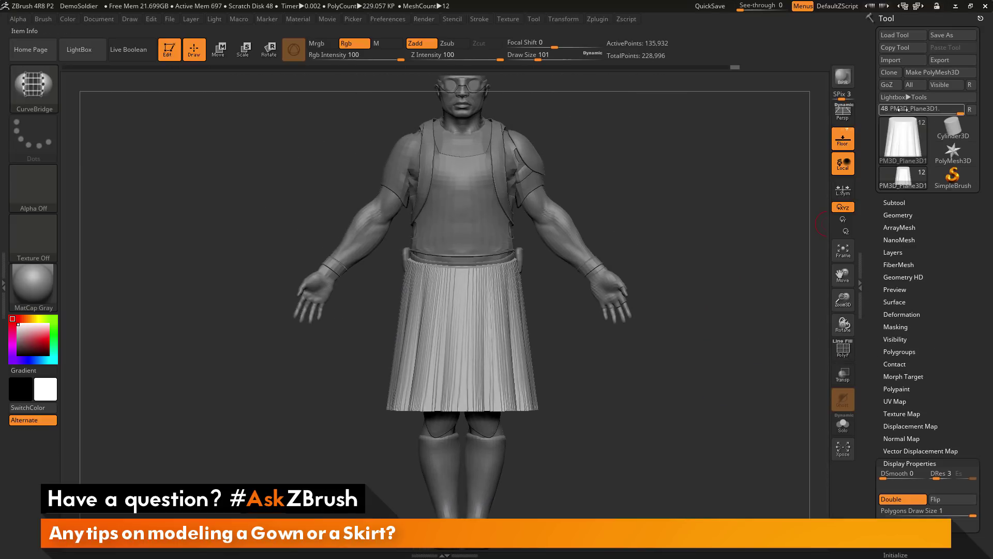
click(906, 215)
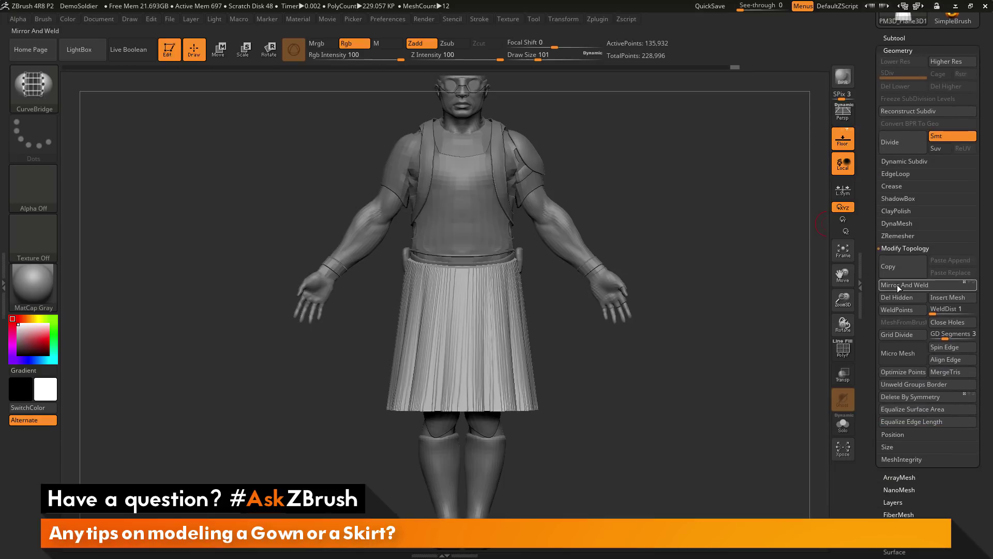
click(905, 236)
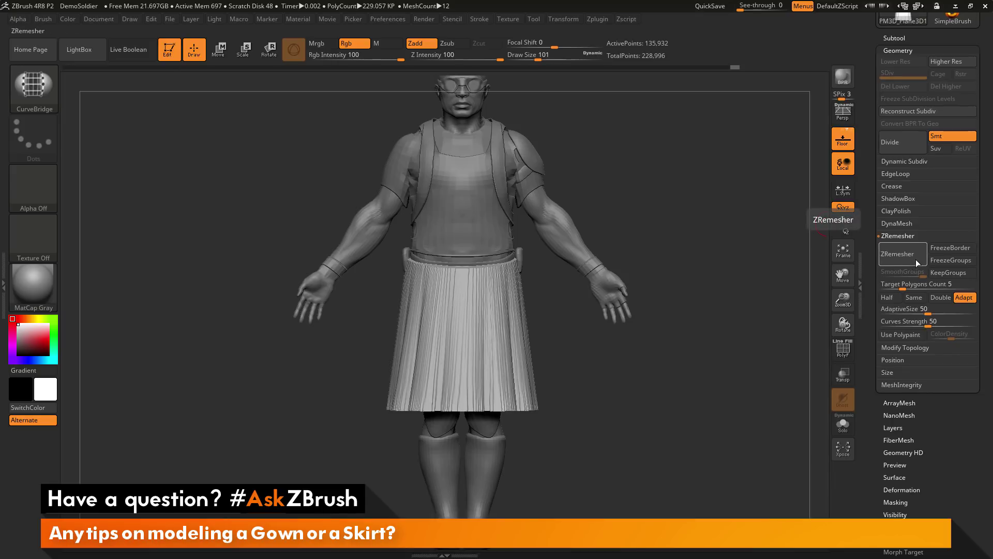
click(950, 274)
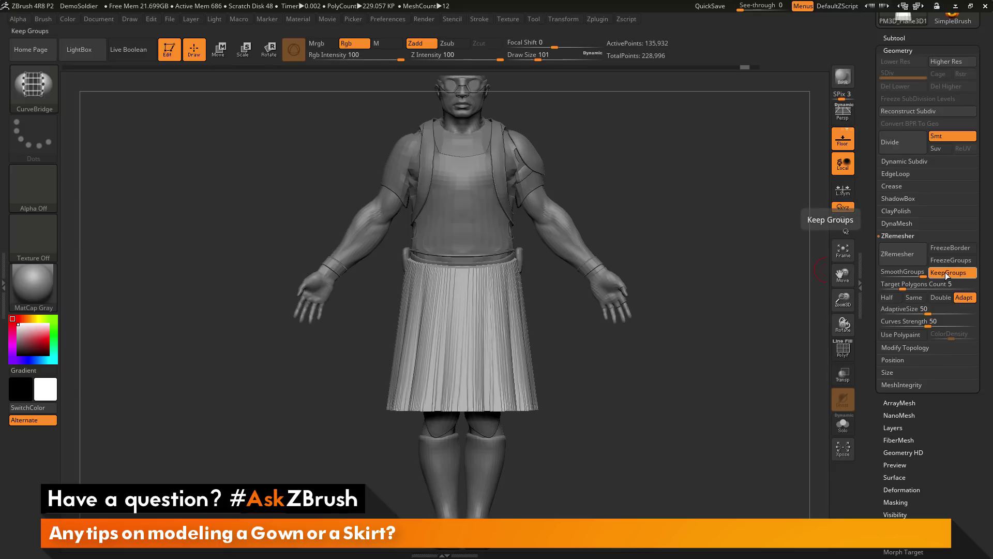
click(902, 253)
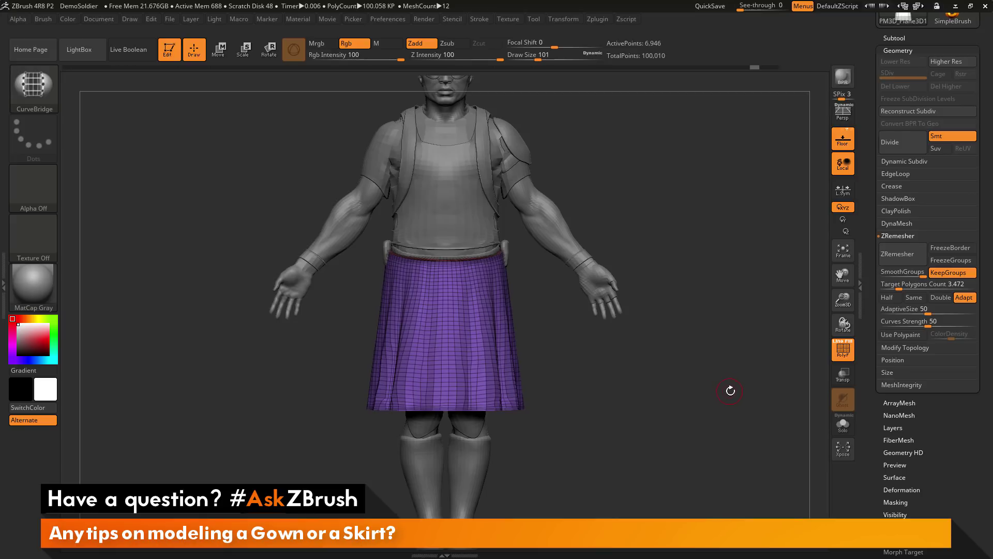
Turn off the floor grid and display only the remeshed skirt with Solo
click(843, 138)
drag(740, 313, 826, 393)
click(842, 424)
drag(750, 332, 761, 378)
Isolate the purple side-wall polygroup of the skirt, hiding the waist and hem caps
drag(662, 293, 690, 201)
ctrl+shift+click(557, 269)
drag(691, 262, 714, 266)
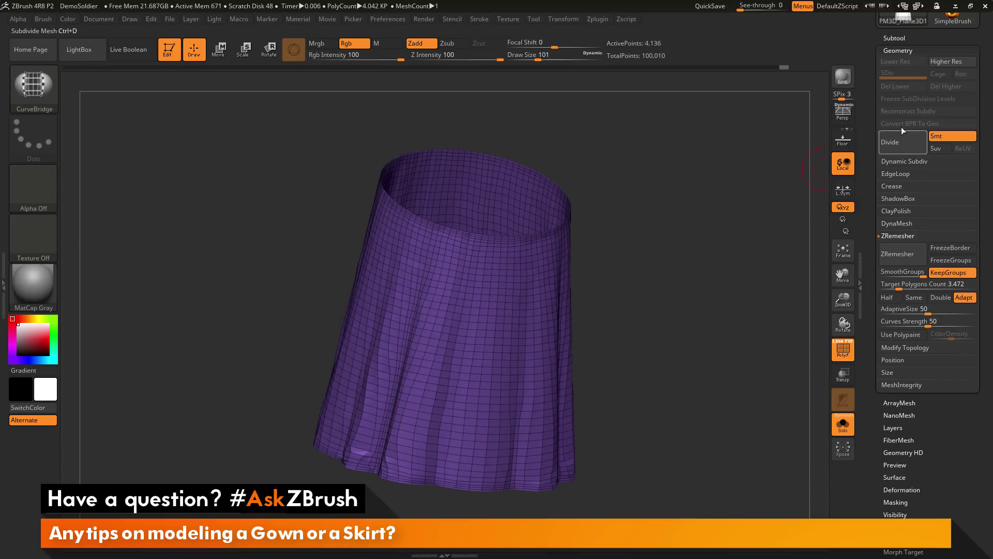
Delete the skirt's hidden waist and hem caps with Del Hidden
click(918, 348)
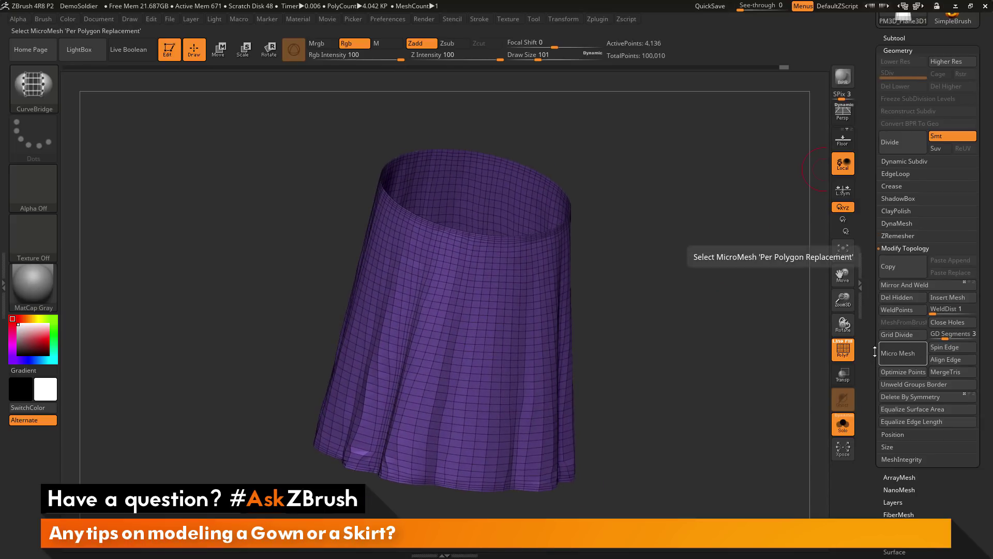
click(896, 299)
drag(760, 362, 647, 250)
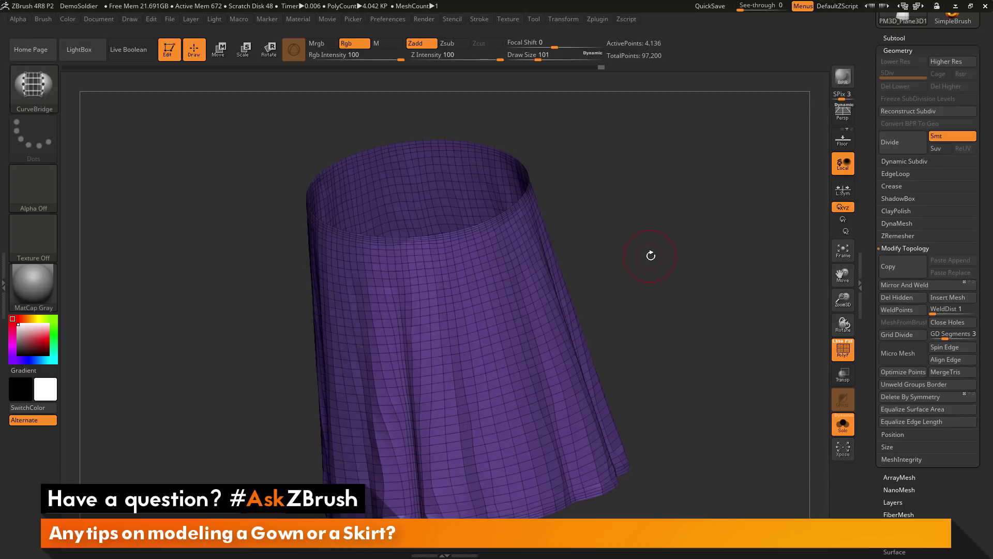
Thicken the open skirt by extruding all its polygons slightly outward with the ZModeler brush
click(39, 84)
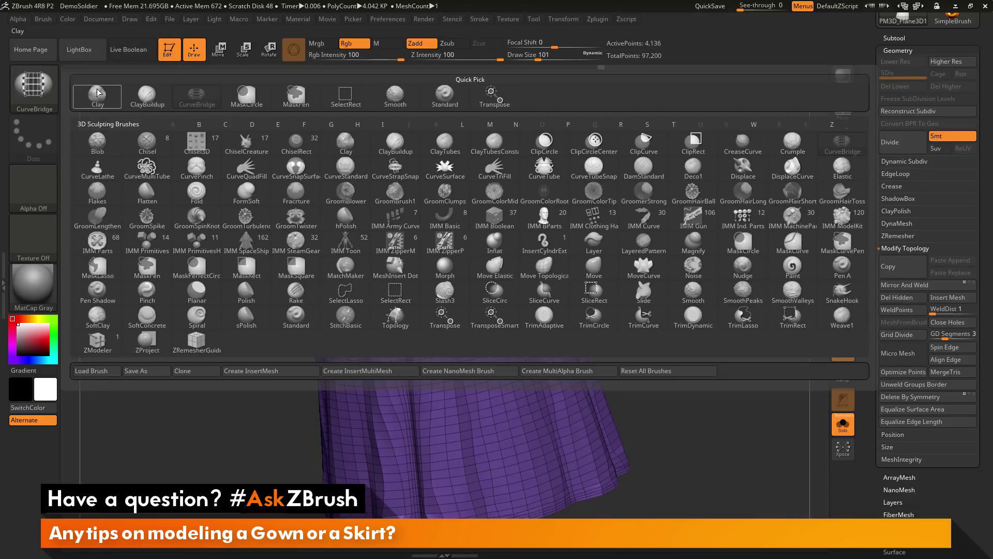
click(101, 344)
alt+drag(667, 216, 678, 261)
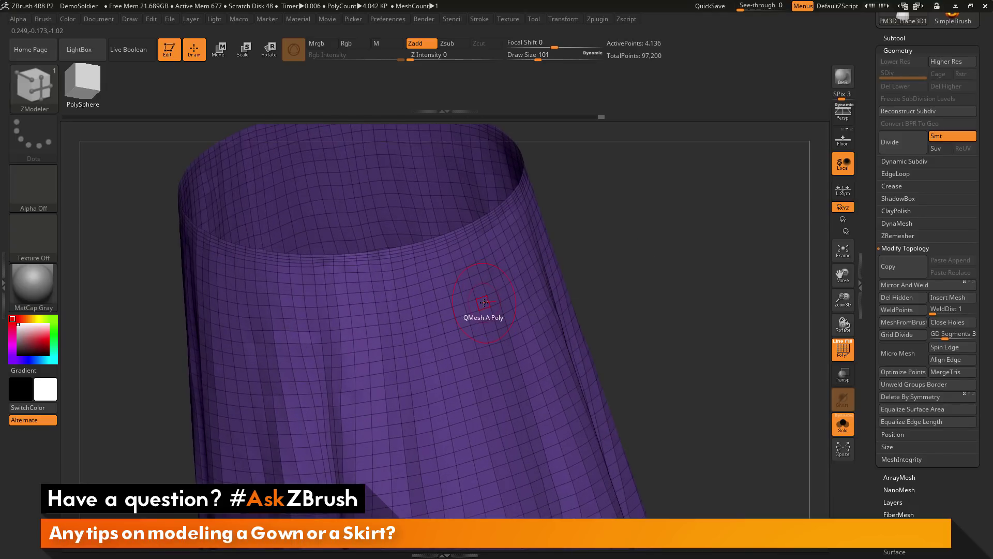
key(space)
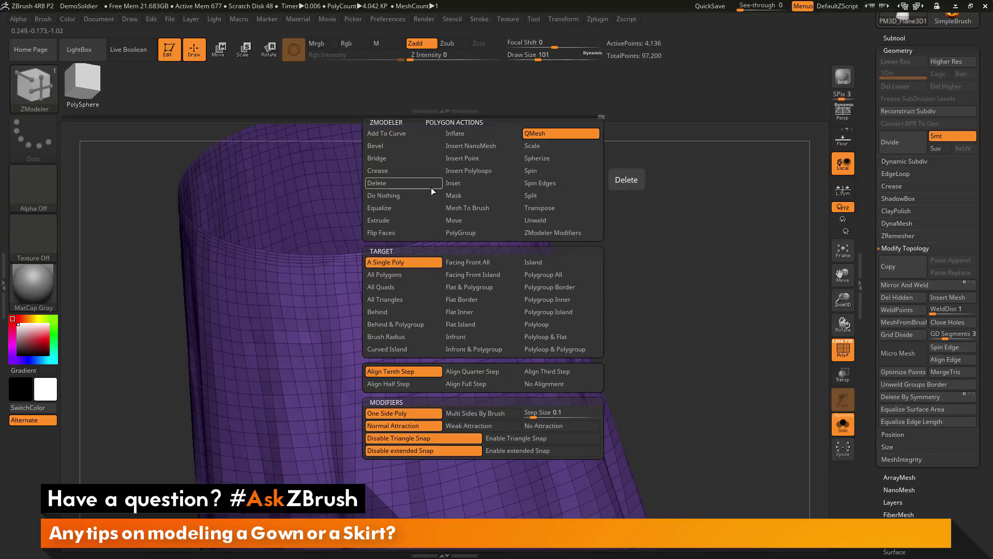
click(399, 220)
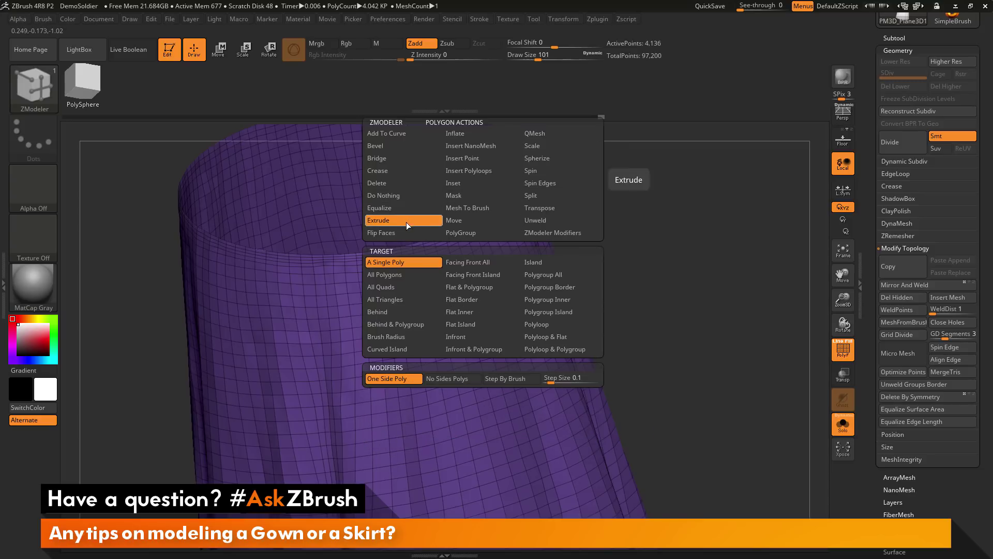
click(411, 275)
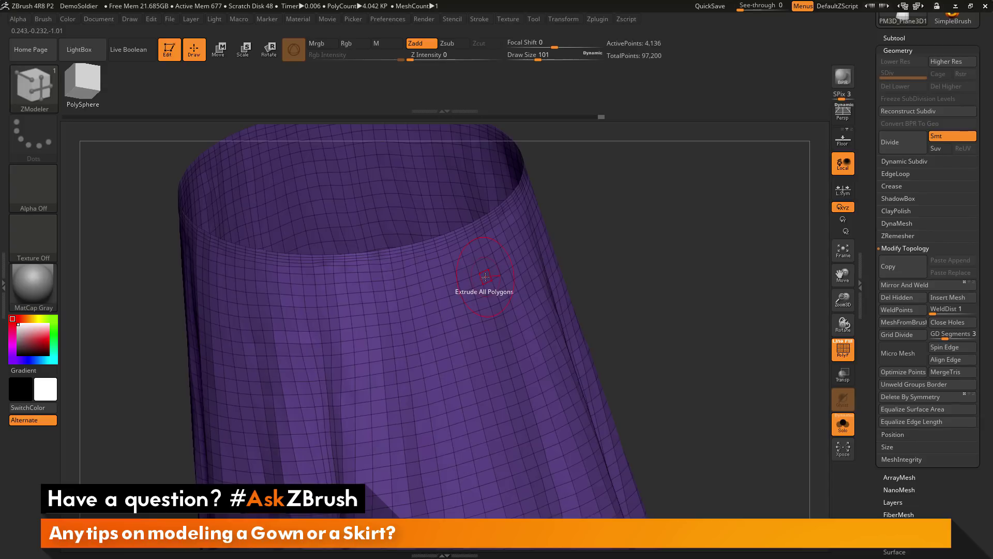
drag(485, 277, 500, 279)
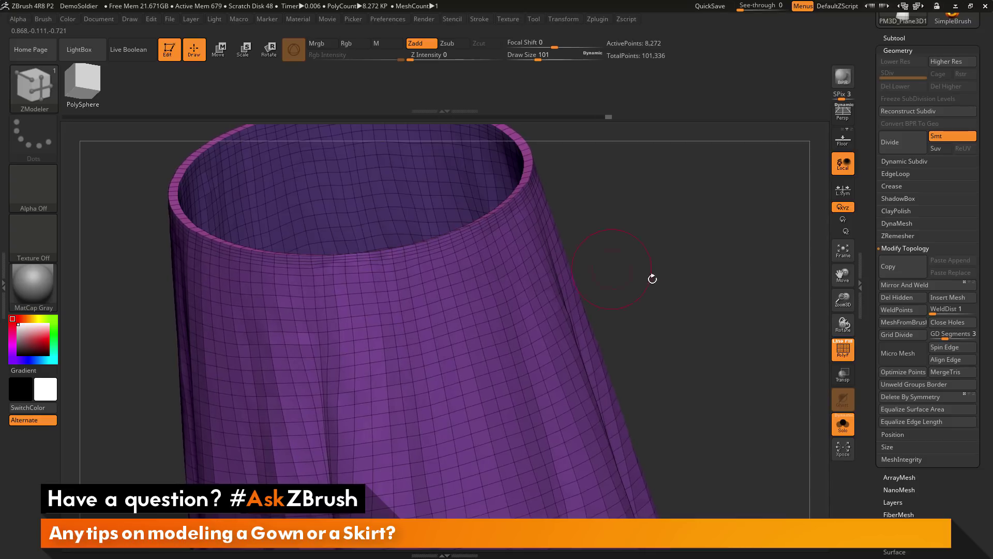
Turn off the polyframe display and smooth the thickened skirt with Dynamic Subdiv
key(f)
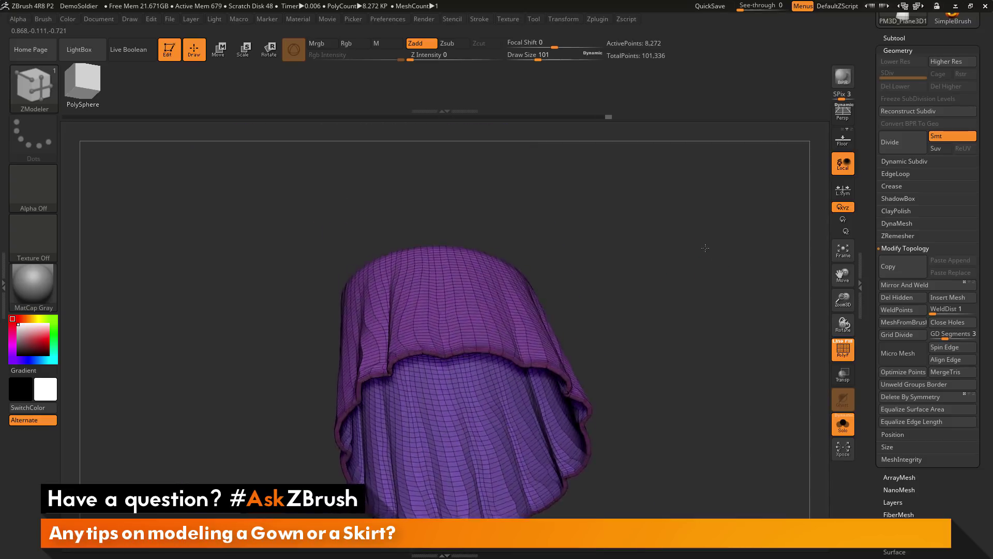
mouse_move(705, 248)
mouse_down()
mouse_move(693, 314)
mouse_move(716, 300)
mouse_up()
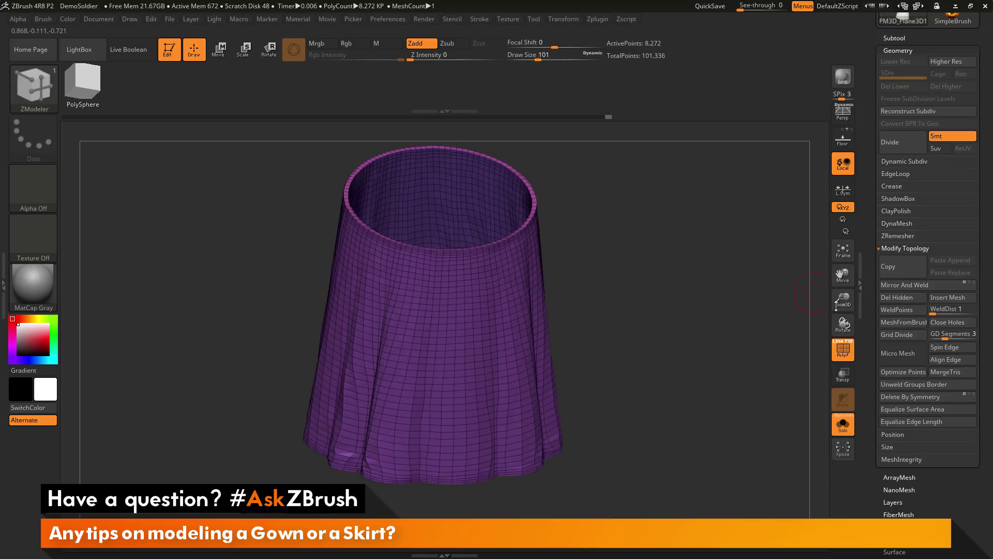
click(844, 350)
drag(781, 333, 732, 317)
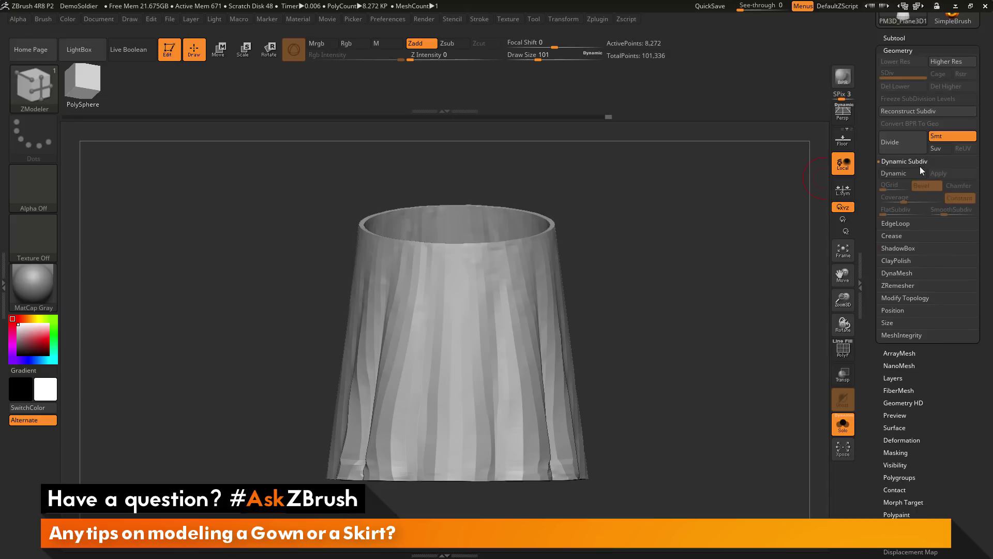
click(910, 172)
drag(767, 300, 826, 374)
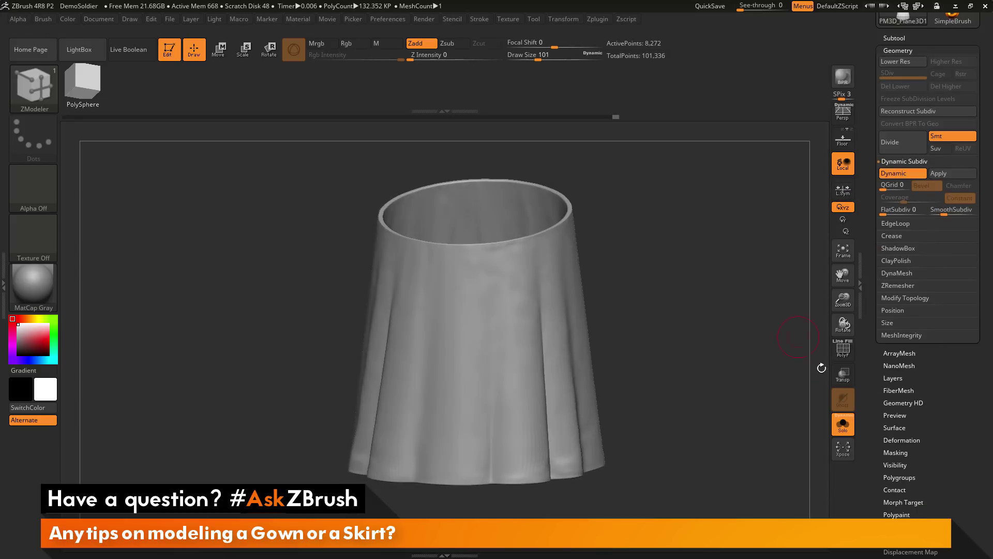
Show the whole soldier again, center the transform gizmo on the skirt and scale the skirt slightly
click(850, 431)
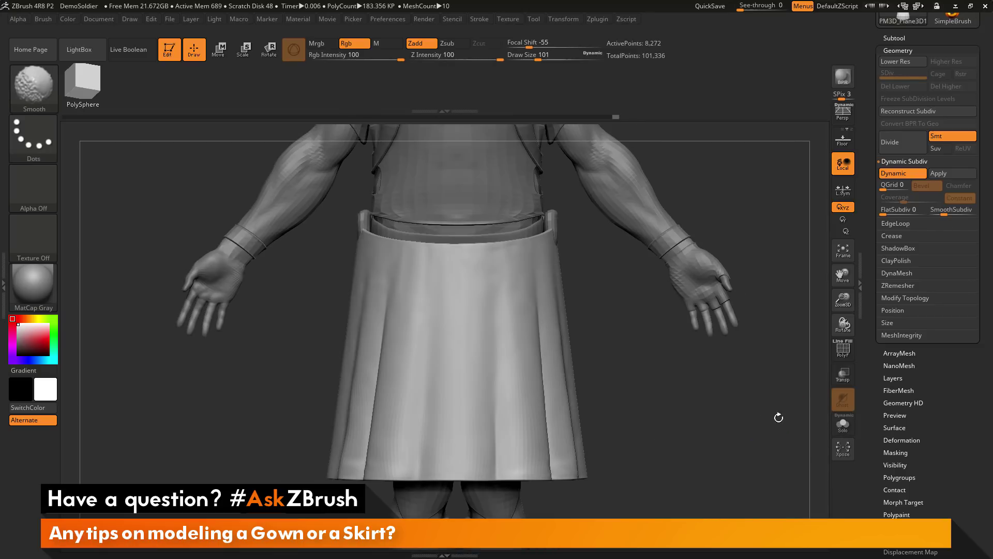
key(w)
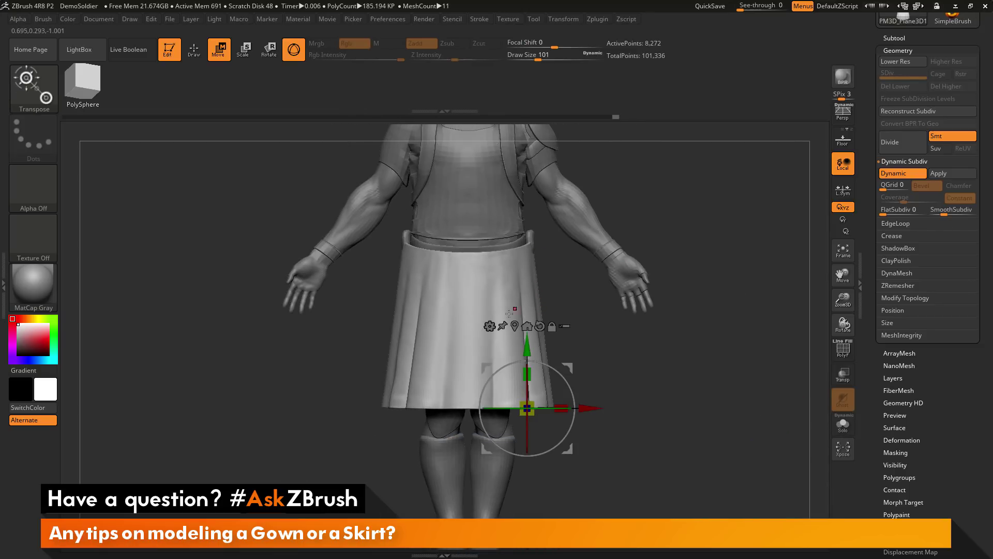
click(514, 325)
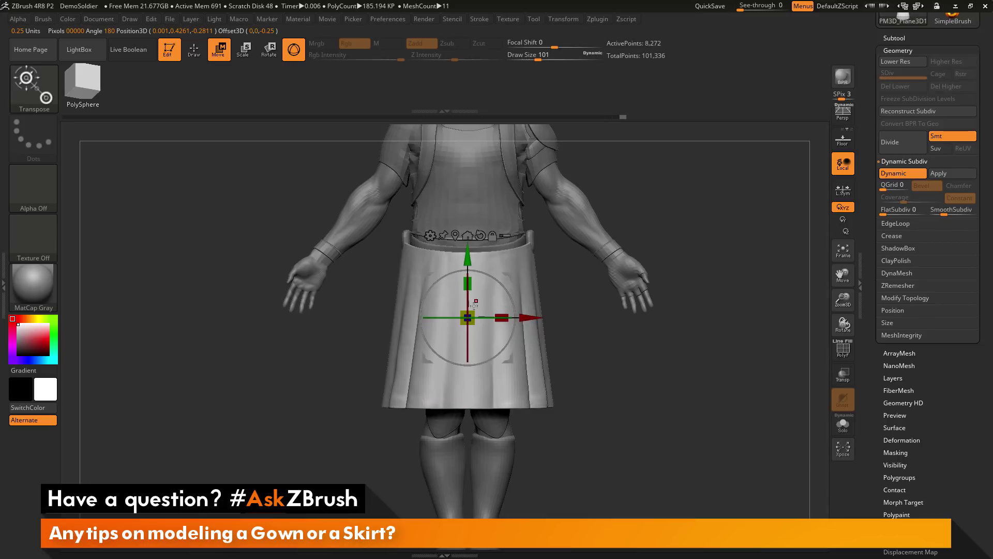
drag(468, 317, 467, 317)
drag(698, 203, 664, 218)
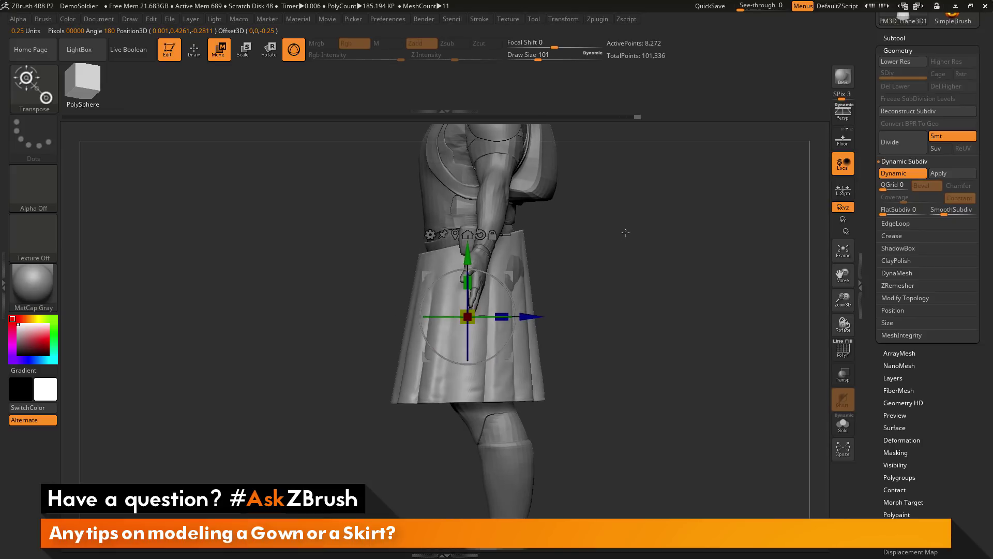
Pull the skirt's waist in around the soldier's belt and hips using the Move brush at Draw Size 567
key(q)
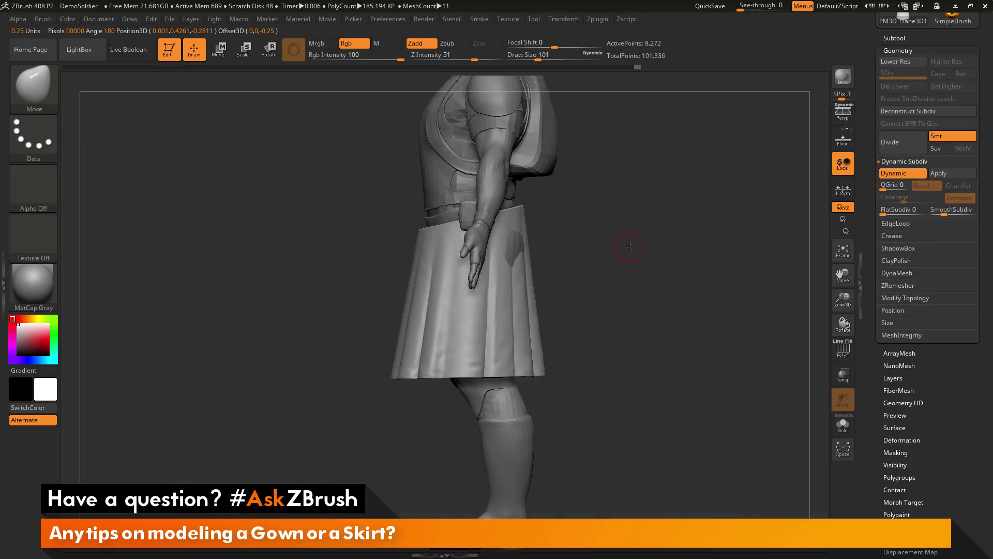
key(space)
drag(668, 245, 669, 245)
drag(514, 258, 520, 258)
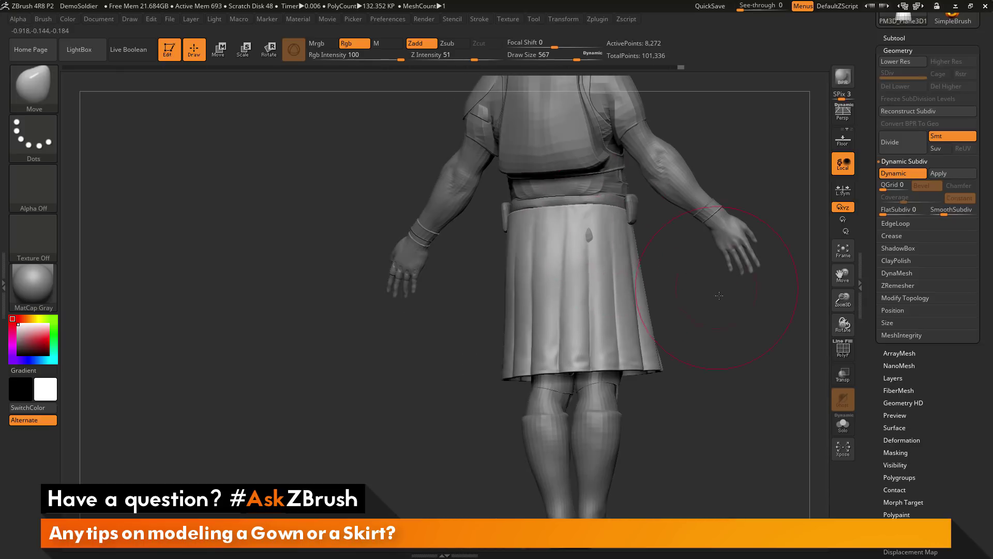
mouse_move(719, 295)
mouse_down()
mouse_move(614, 211)
mouse_move(606, 234)
mouse_up()
drag(796, 207, 656, 223)
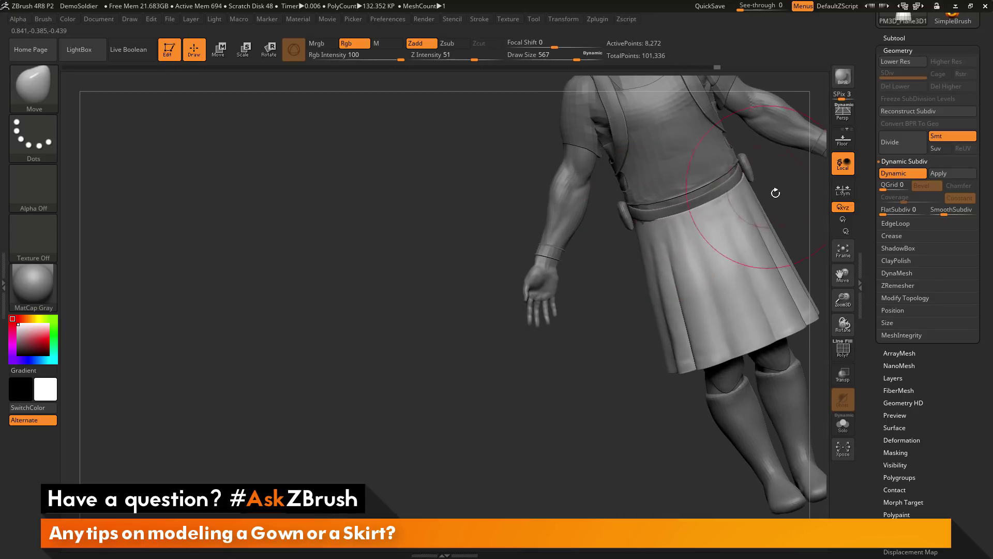
mouse_move(776, 194)
mouse_down()
mouse_move(727, 191)
mouse_move(742, 193)
mouse_move(707, 212)
mouse_move(658, 218)
mouse_up()
Refine the fit of the skirt's upper edge beneath the belt with the Move brush at Draw Size 408
key(space)
mouse_move(781, 218)
mouse_down()
mouse_move(792, 220)
mouse_move(633, 207)
mouse_up()
drag(748, 126, 637, 194)
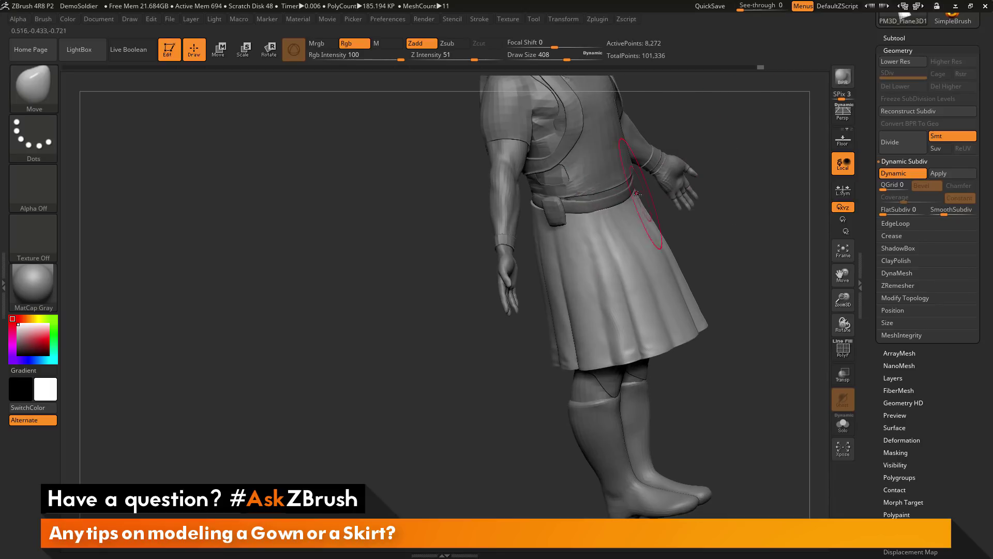
drag(765, 206, 656, 210)
drag(649, 212, 685, 182)
mouse_move(738, 215)
mouse_down()
mouse_move(754, 281)
mouse_move(752, 215)
mouse_move(727, 288)
mouse_move(736, 304)
mouse_move(725, 288)
mouse_up()
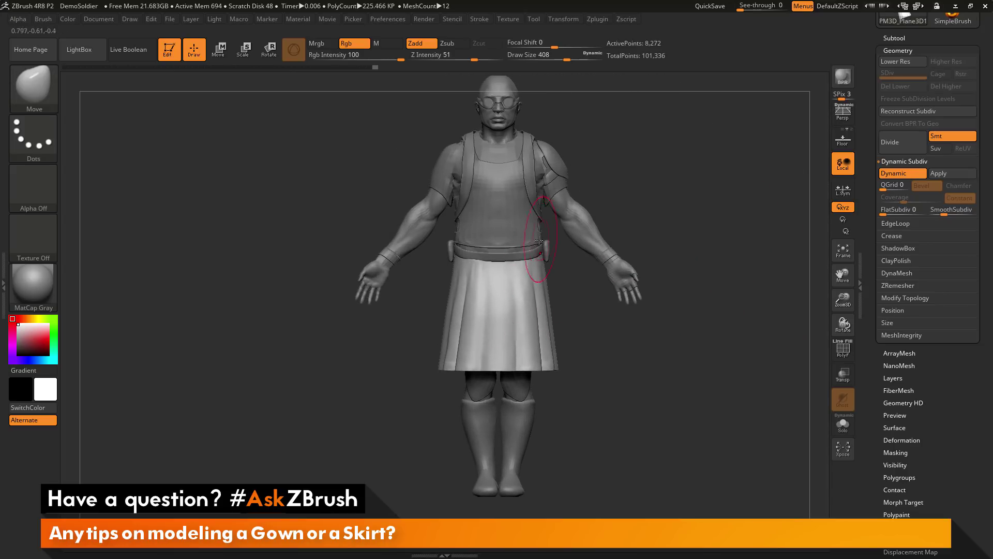
Reshape the skirt's front profile and side drape with the Move brush at Draw Sizes 666, 846 and 533
mouse_move(753, 239)
mouse_down()
mouse_move(734, 268)
mouse_move(769, 256)
mouse_move(744, 236)
mouse_up()
key(s)
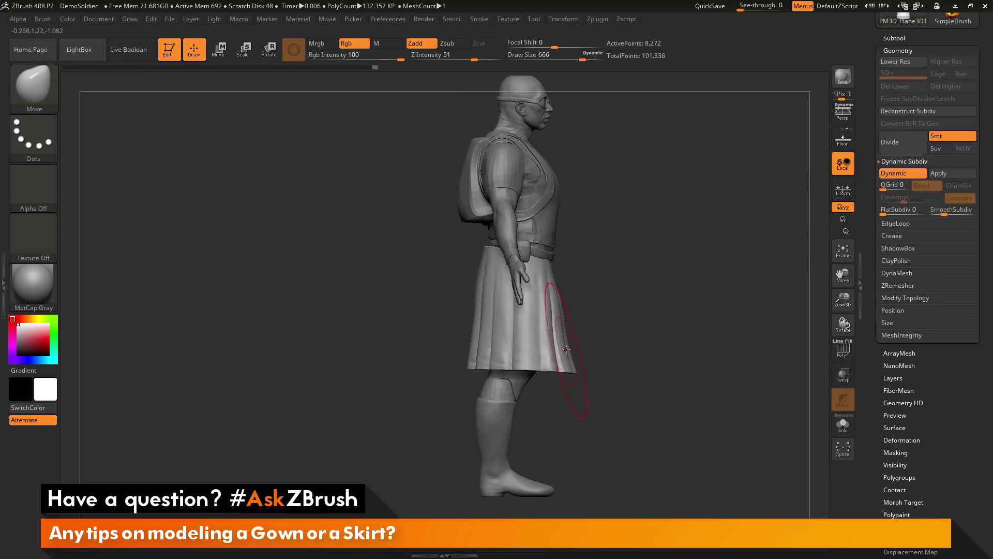
key(space)
drag(563, 346, 574, 346)
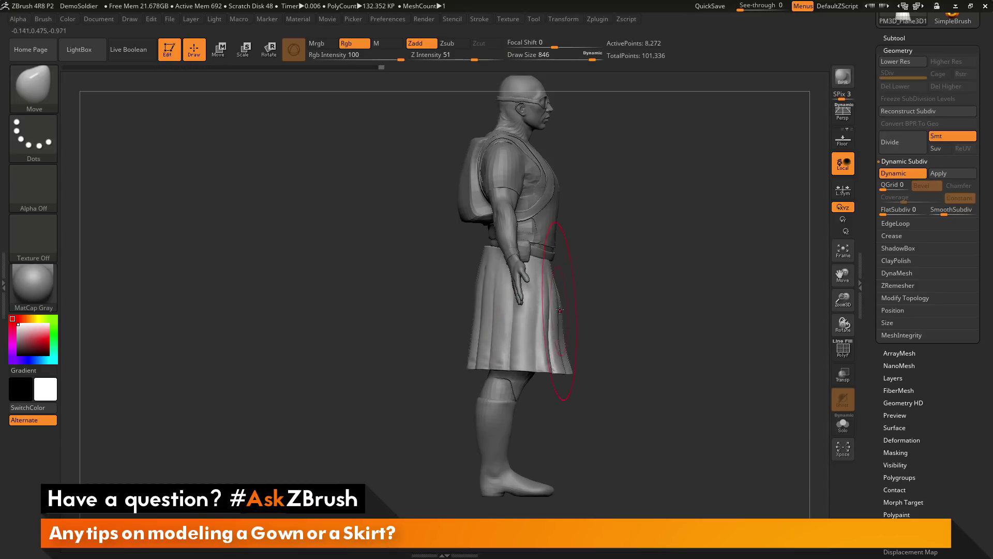
key(space)
drag(504, 270, 482, 269)
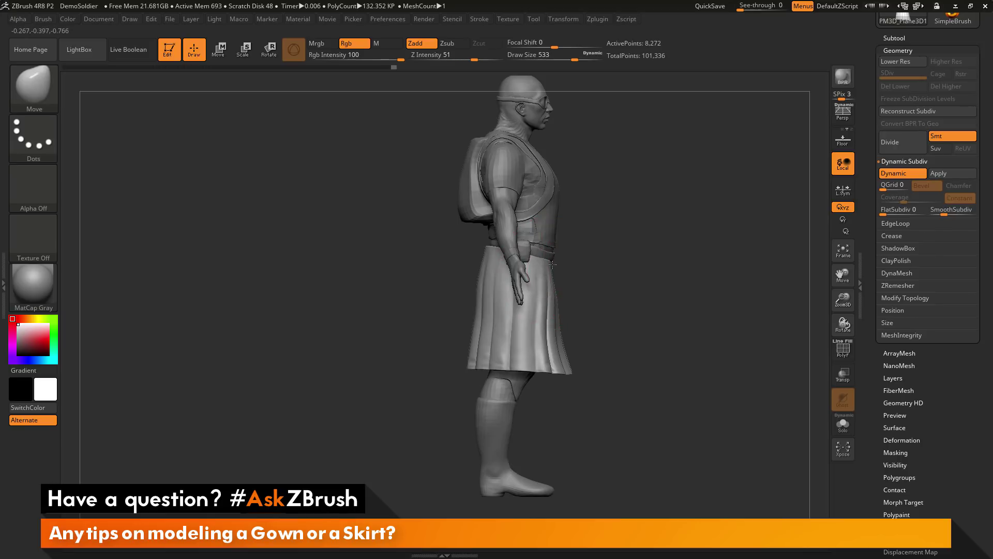
drag(696, 237, 716, 228)
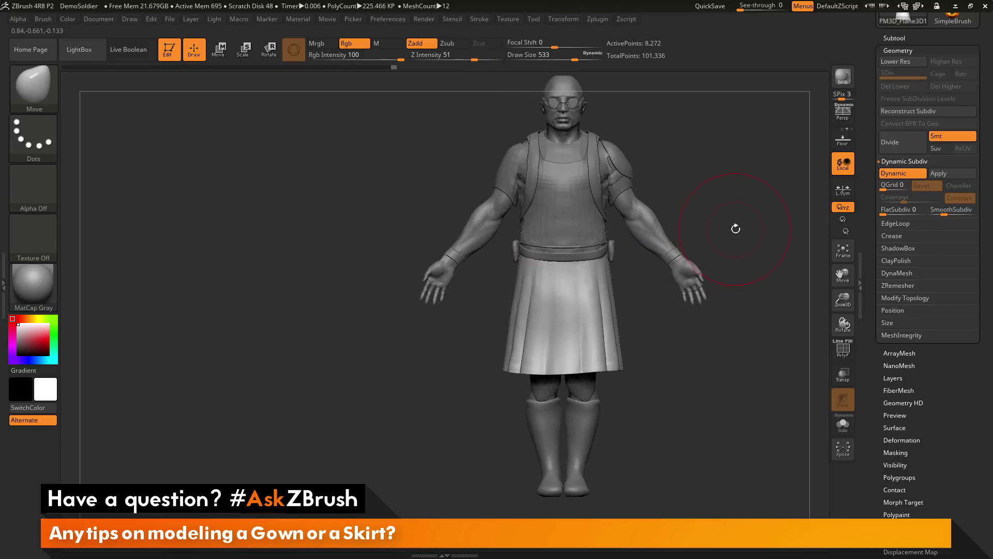